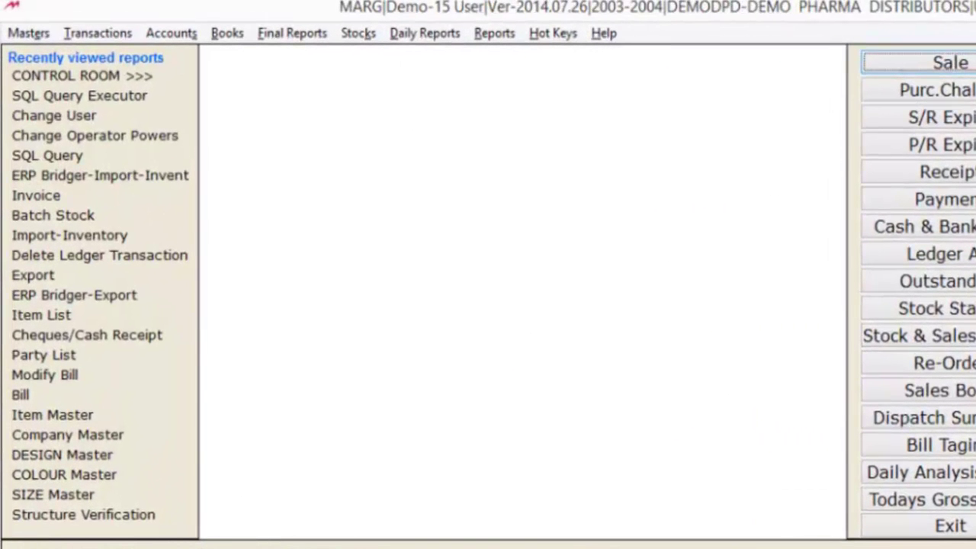
- Open the SQL Query maintenance window from the paid features in the MARG setups
key("alt+m")
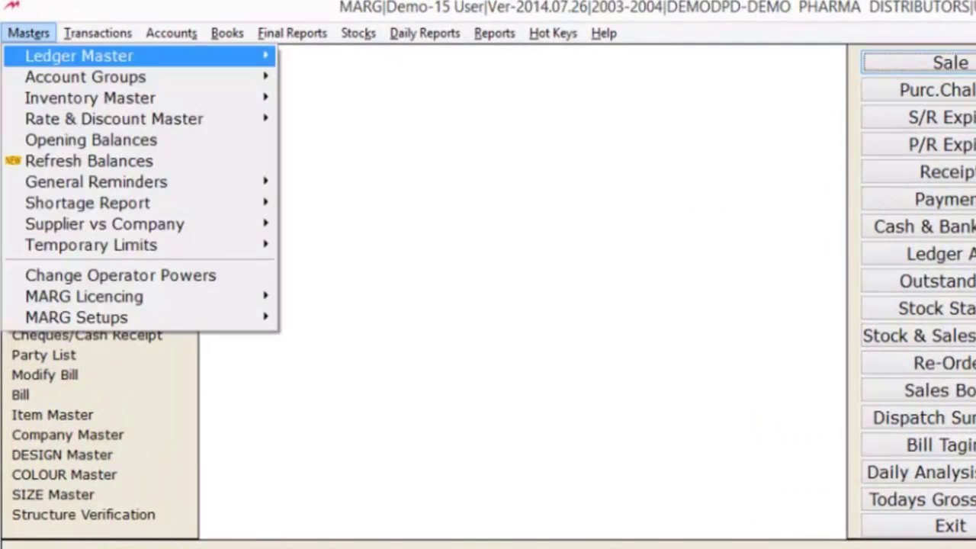
key("Down")
key("Down")
key("m")
key("m")
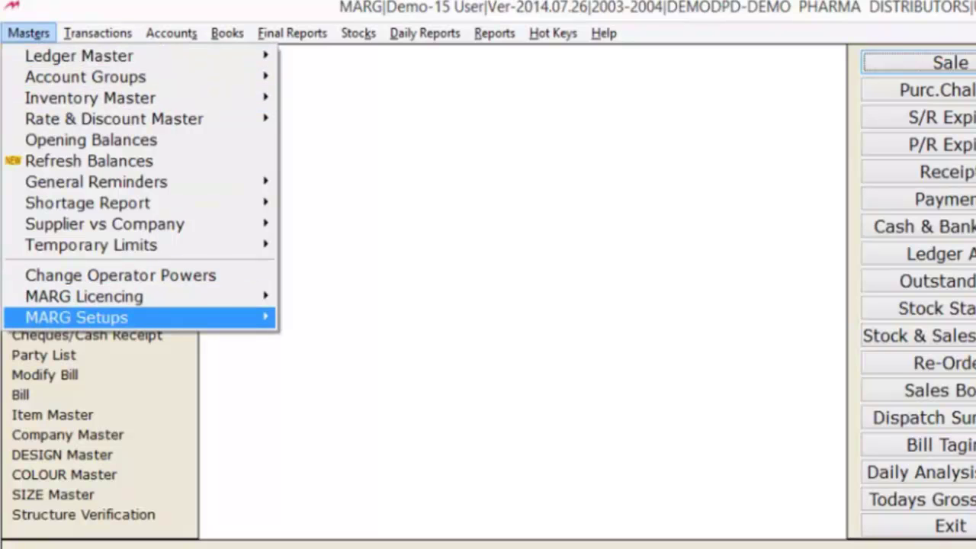
key("Right")
key("Down")
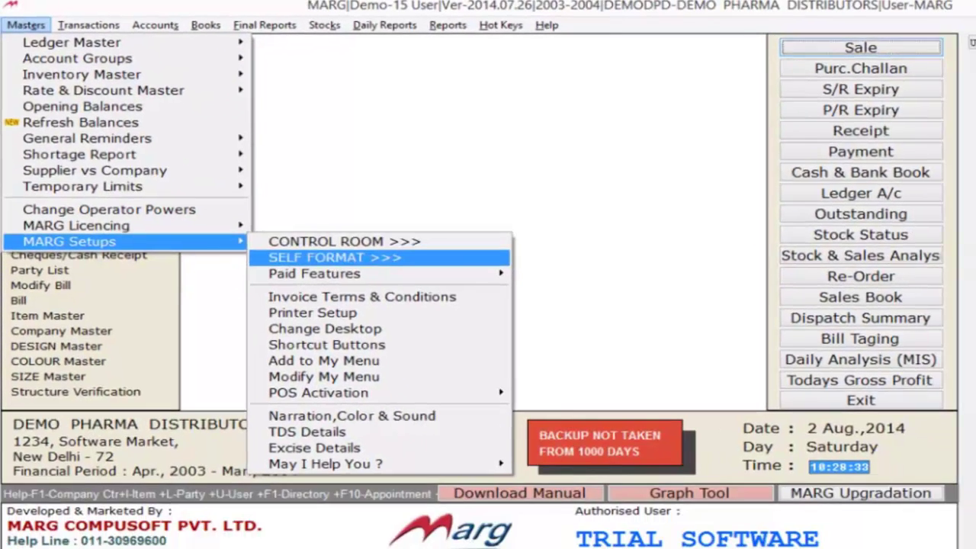
key("Down")
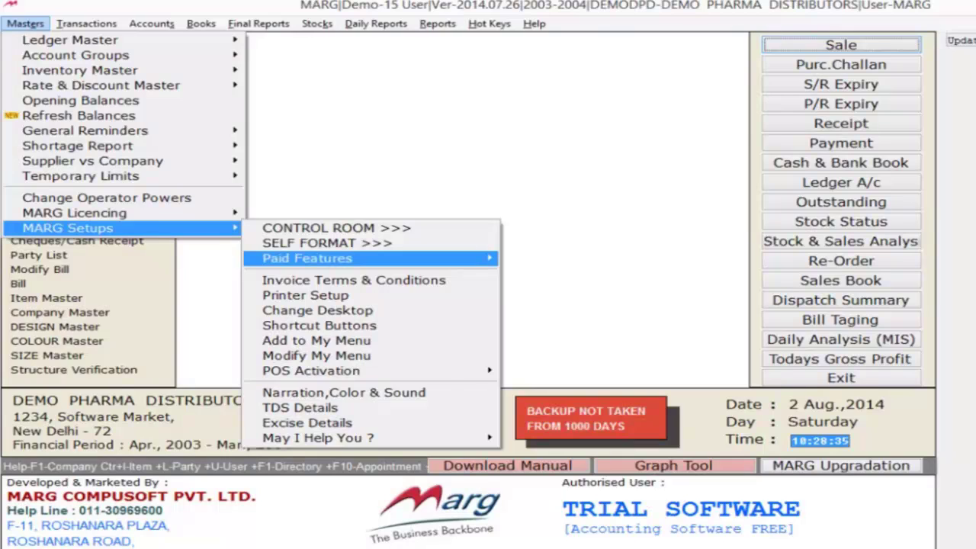
key("Right")
key("Down")
key("d")
key("s")
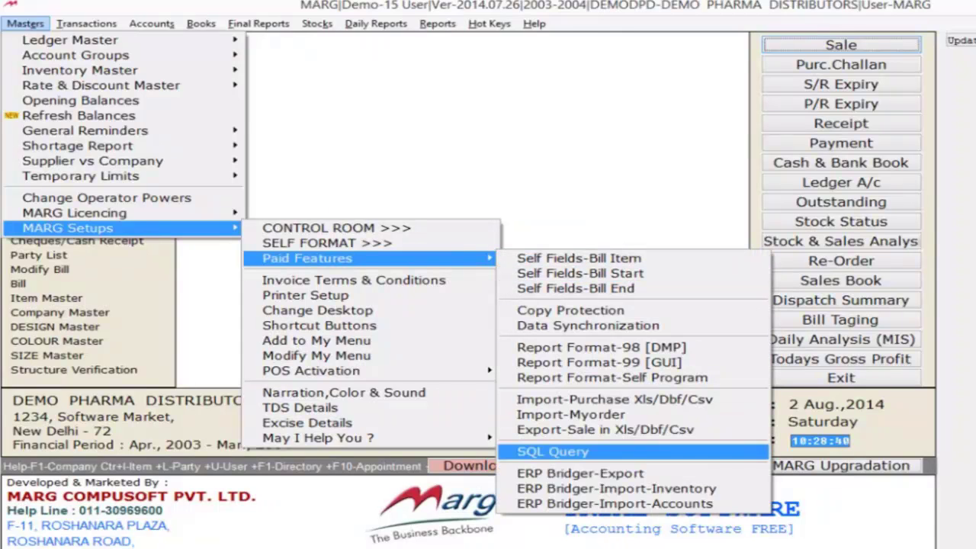
key("Return")
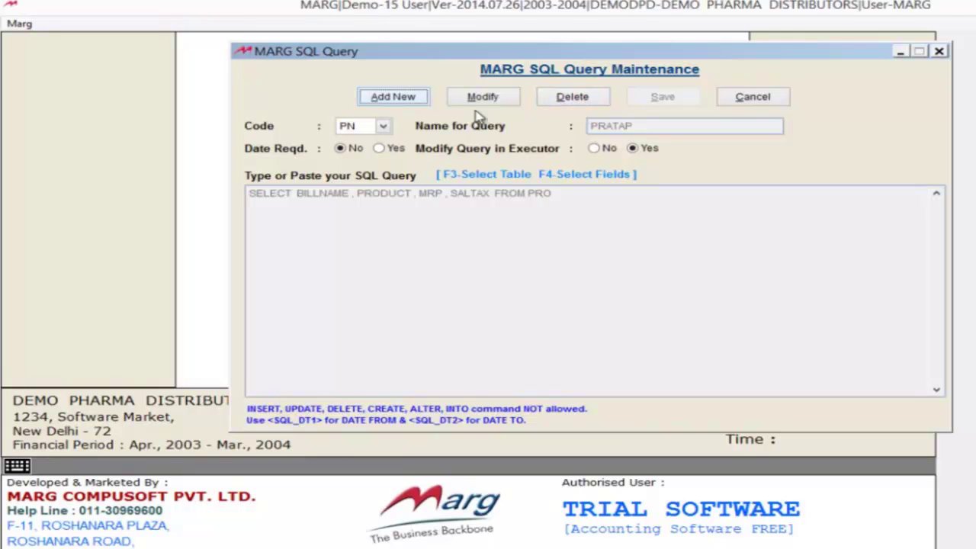
- Add a new query with code ma and name product list, no date required, and modification in the executor allowed
left_click(395, 98)
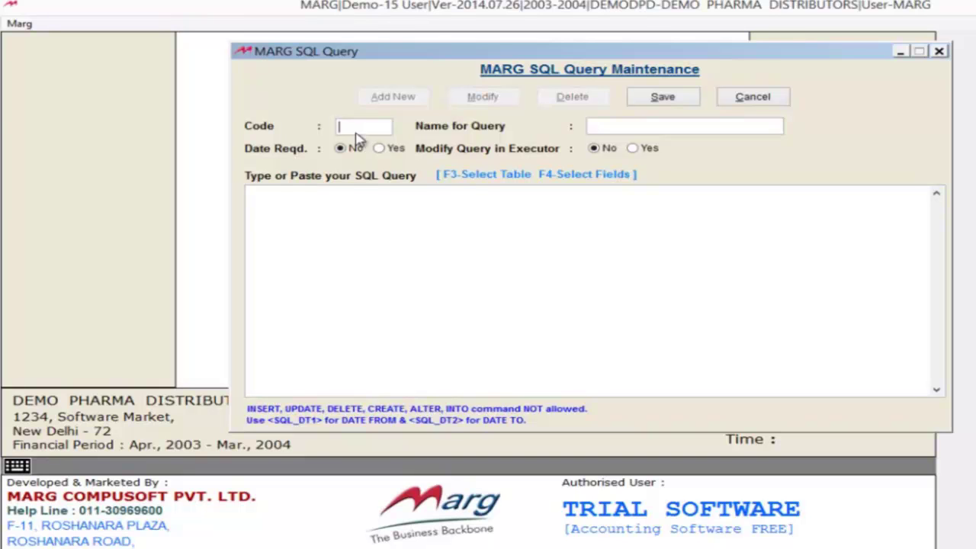
type("ma")
key("Return")
type("product list")
left_click(381, 151)
left_click(353, 152)
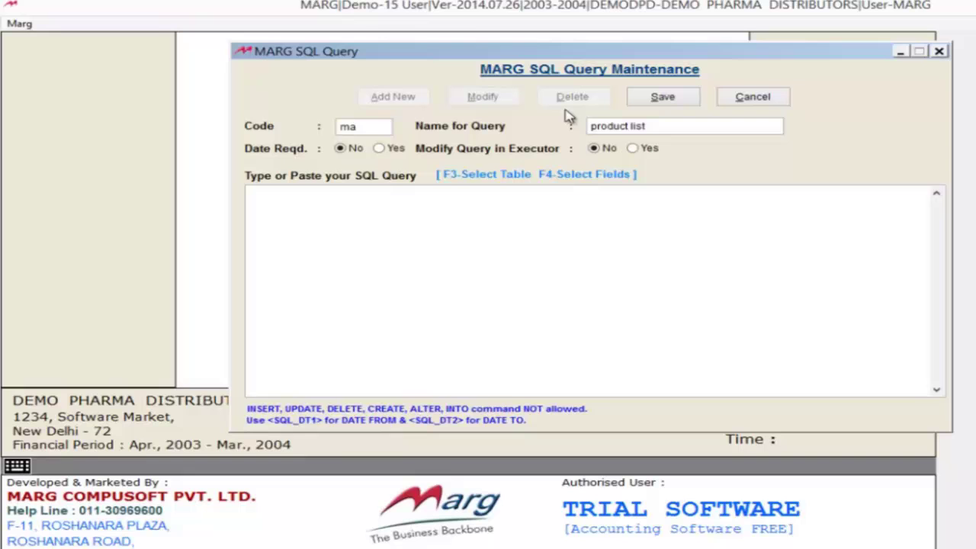
left_click(633, 148)
- Start the SQL statement with SELECT*FROM and bring up the list of available tables
type("SELECT")
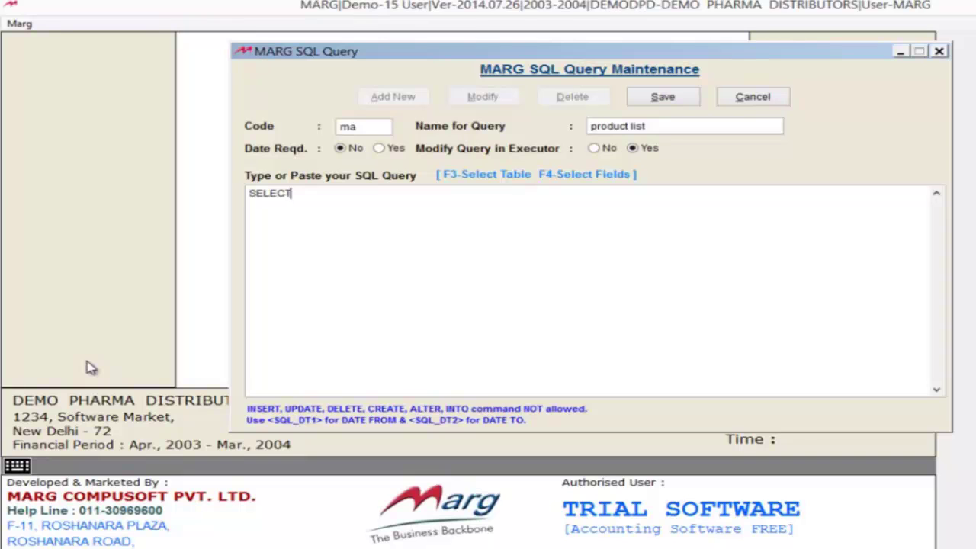
type("*FROM")
key("F3")
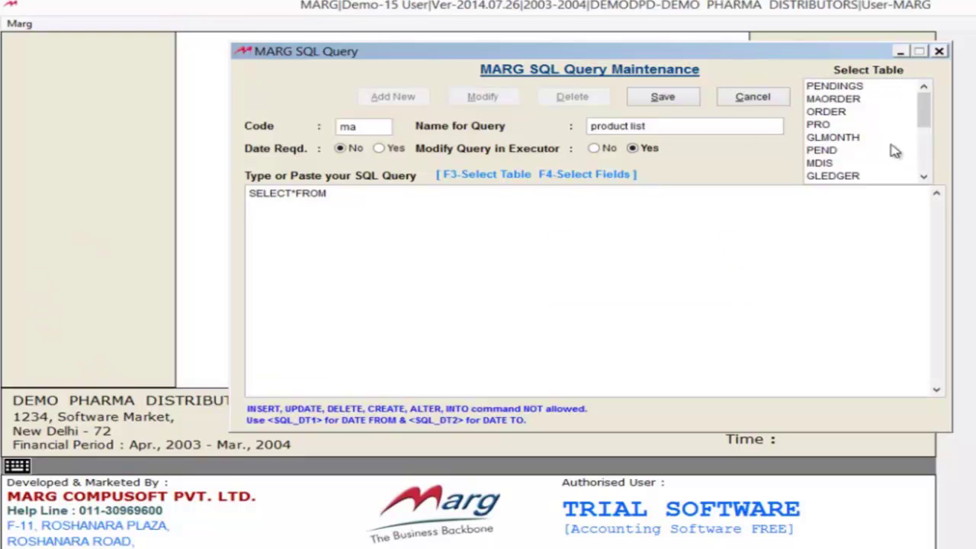
- Look through the available tables and insert the PRO table into the SQL statement
left_click(923, 177)
left_click(924, 177)
double_click(923, 177)
left_click(923, 177)
double_click(923, 177)
left_click(924, 177)
double_click(924, 177)
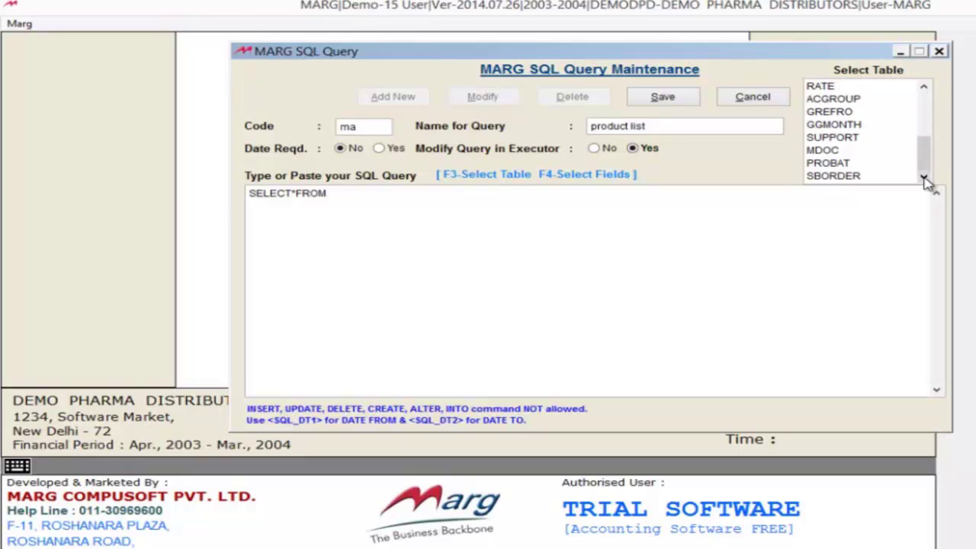
left_click(923, 87)
left_click(923, 87)
left_click(923, 87)
double_click(924, 87)
double_click(924, 87)
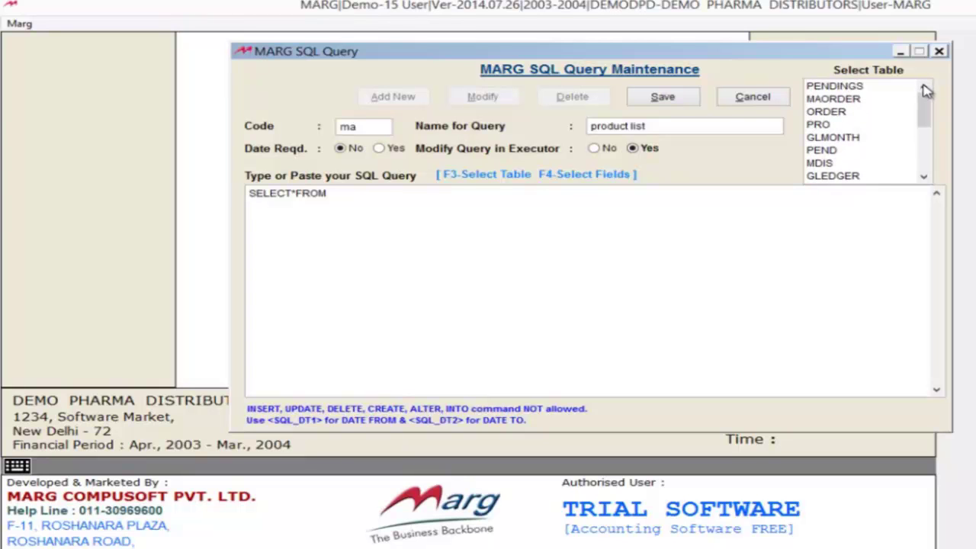
left_click(834, 126)
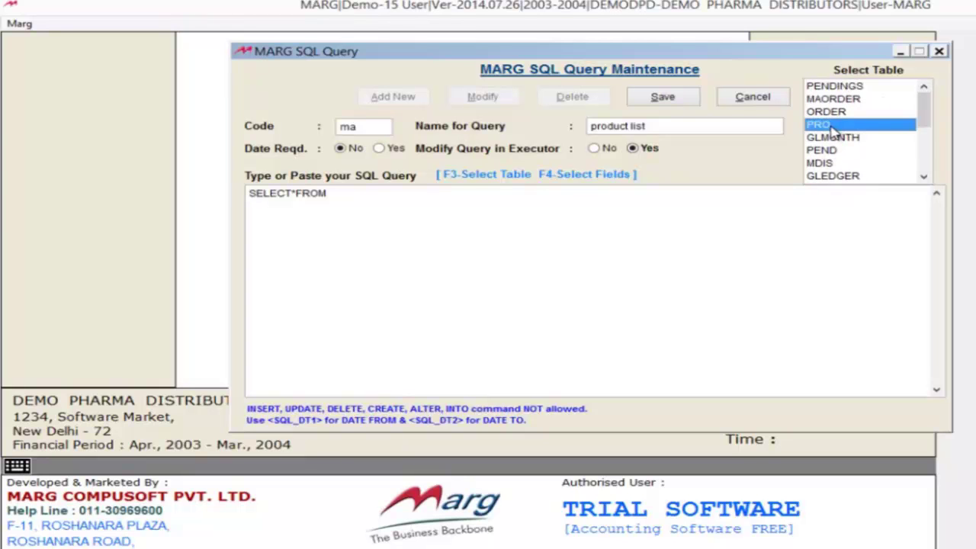
double_click(834, 126)
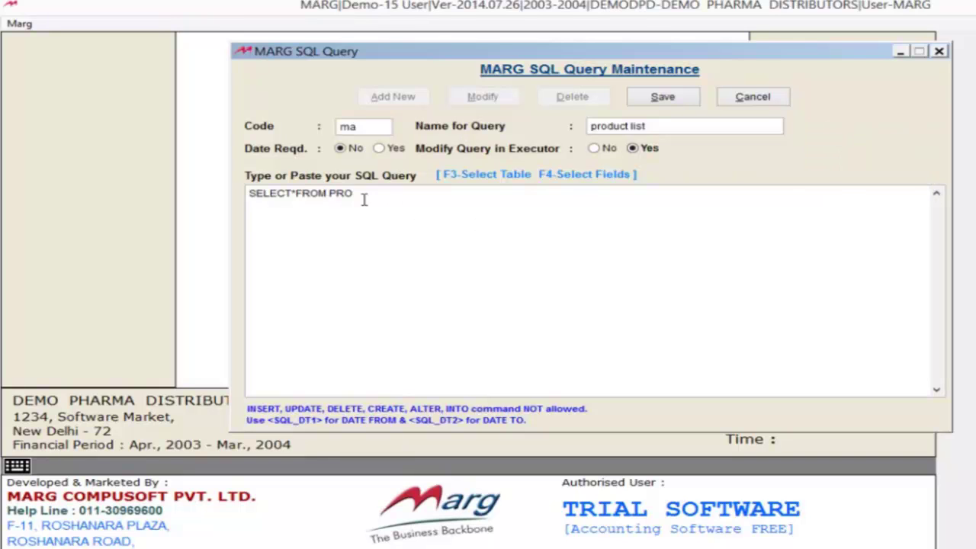
- Save the product list query and close the query maintenance window
left_click(326, 193)
left_click(663, 97)
left_click(940, 52)
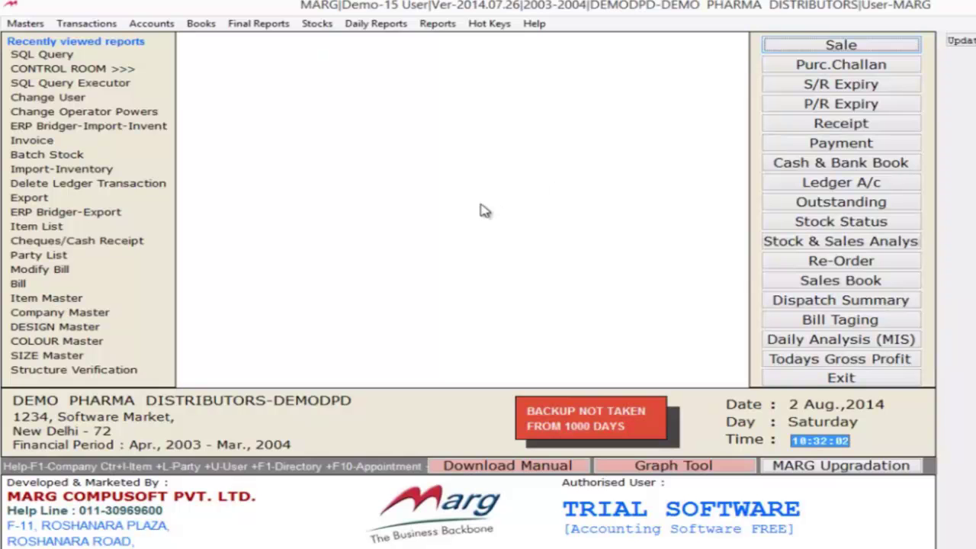
- Open the supervisor's operator powers and search them for SQL to check the SQL Query Executor power
key("alt+m")
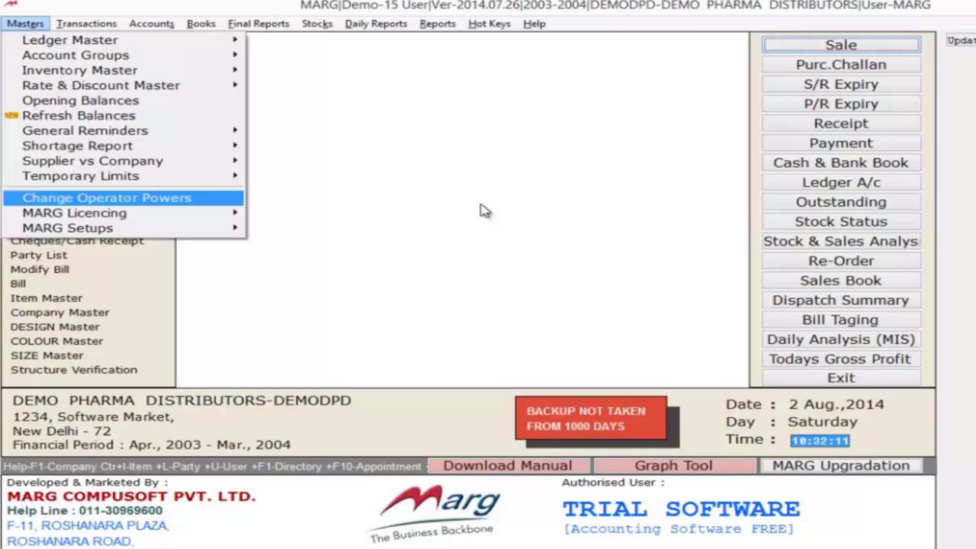
key("Return")
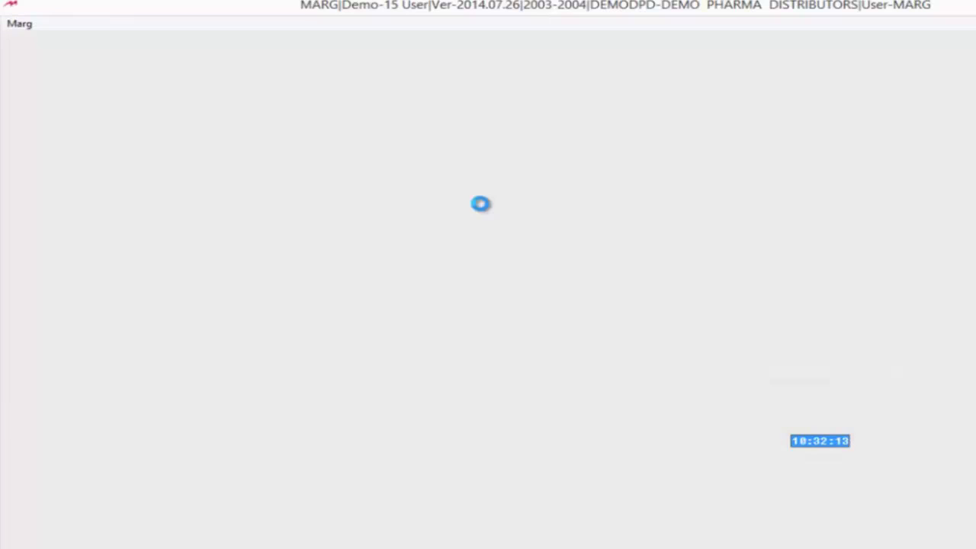
key("Down")
key("Up")
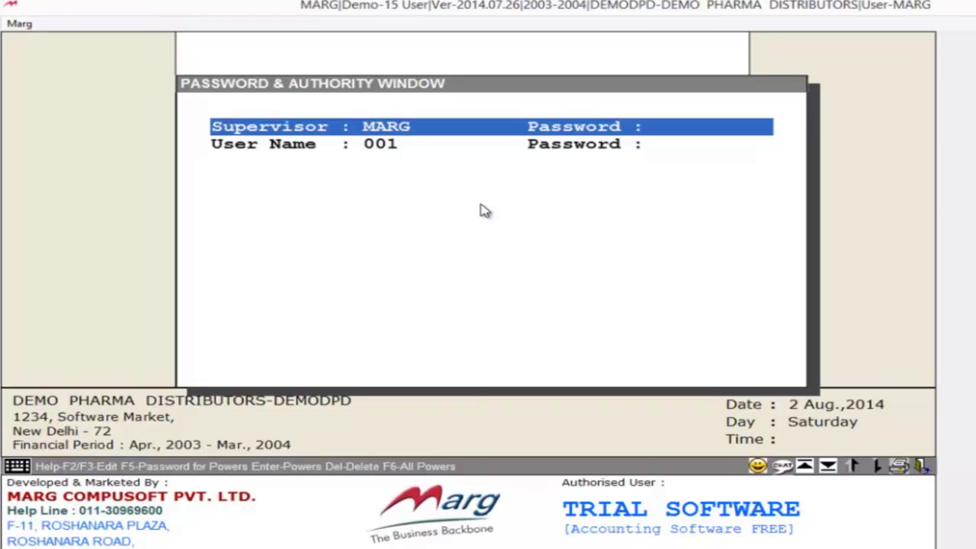
key("Return")
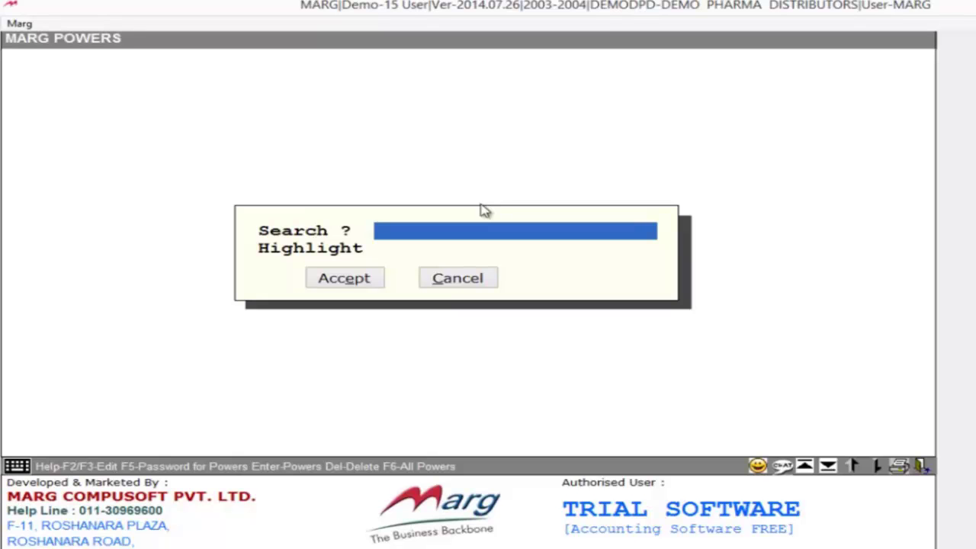
type("SQL")
key("Return")
key("Return")
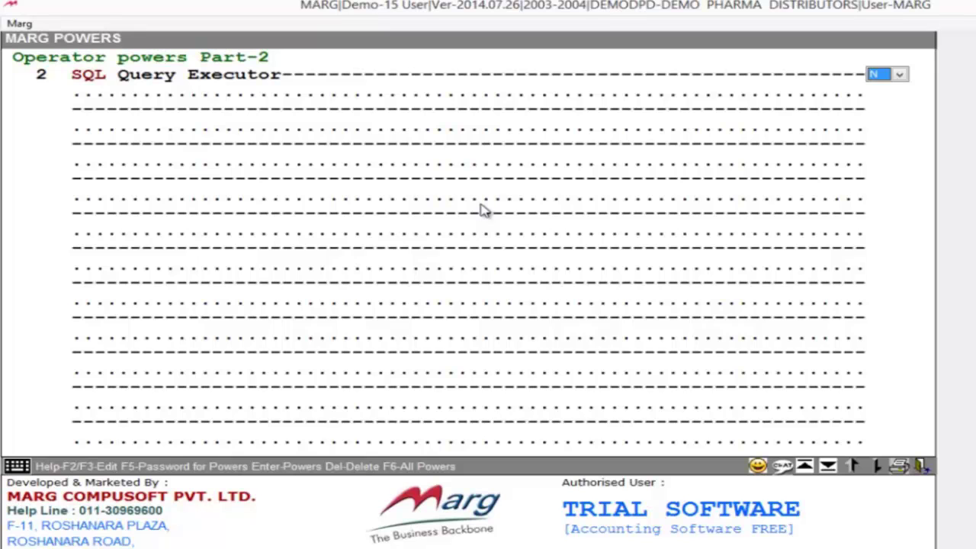
key("Escape")
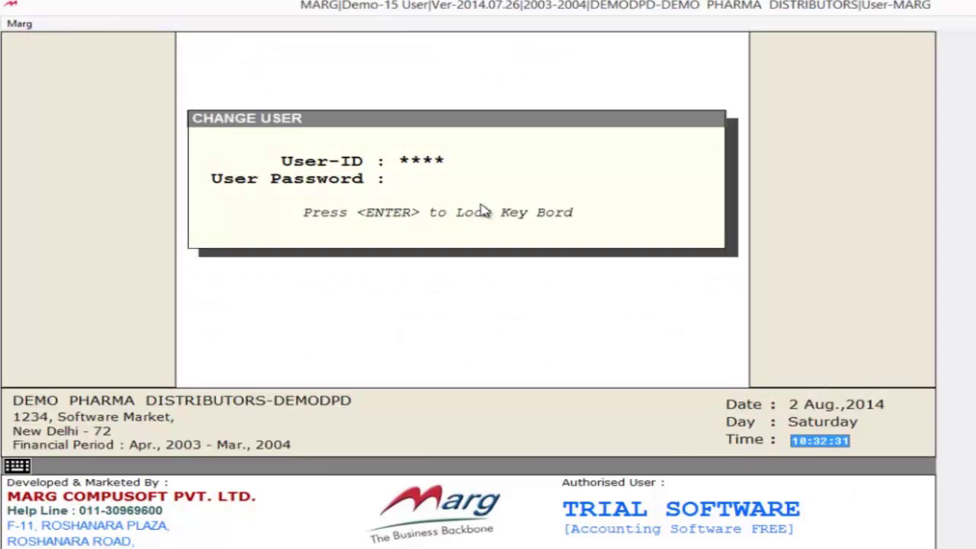
- Go through the Change User form, accepting the default screen saver settings and no ID or password change
key("Return")
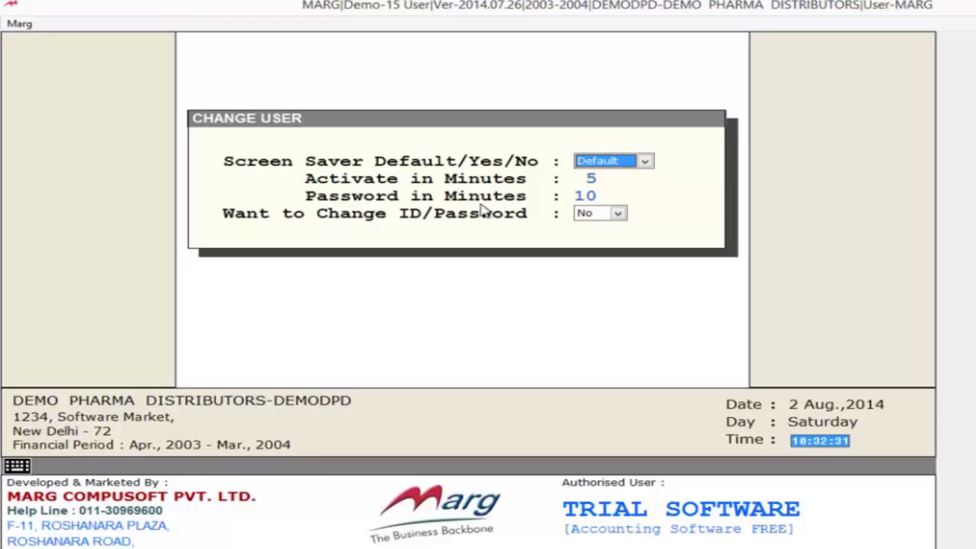
key("Return")
key("Return")
key("Return")
key("Return")
key("Return")
key("Escape")
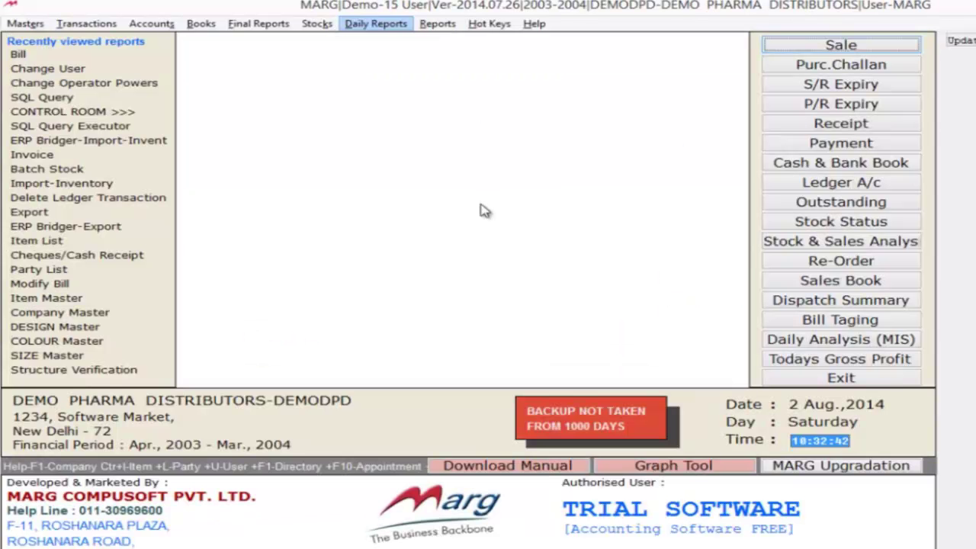
- Open the SQL Query Executor from the daily reports
key("Down")
key("Down")
key("Down")
key("Down")
key("Down")
key("Down")
key("Down")
key("Down")
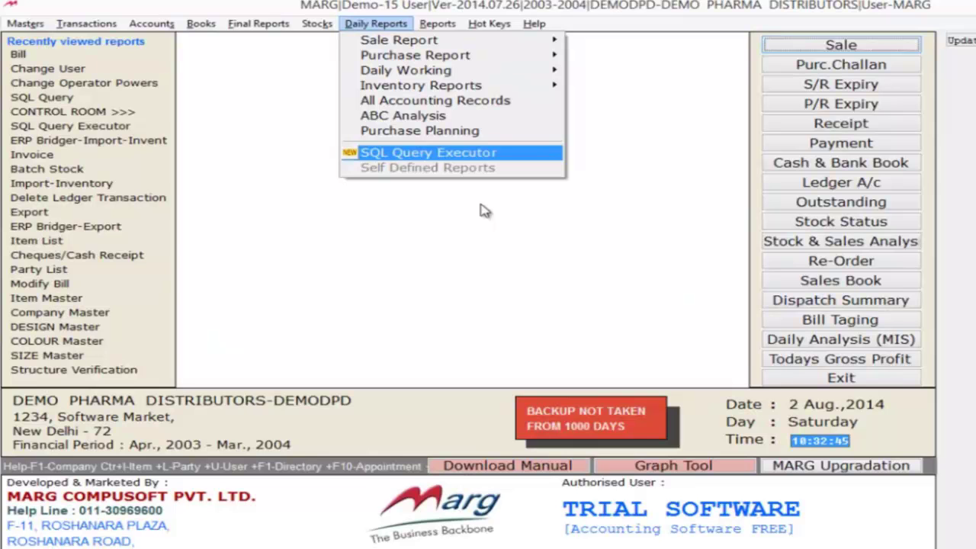
key("Return")
key("Return")
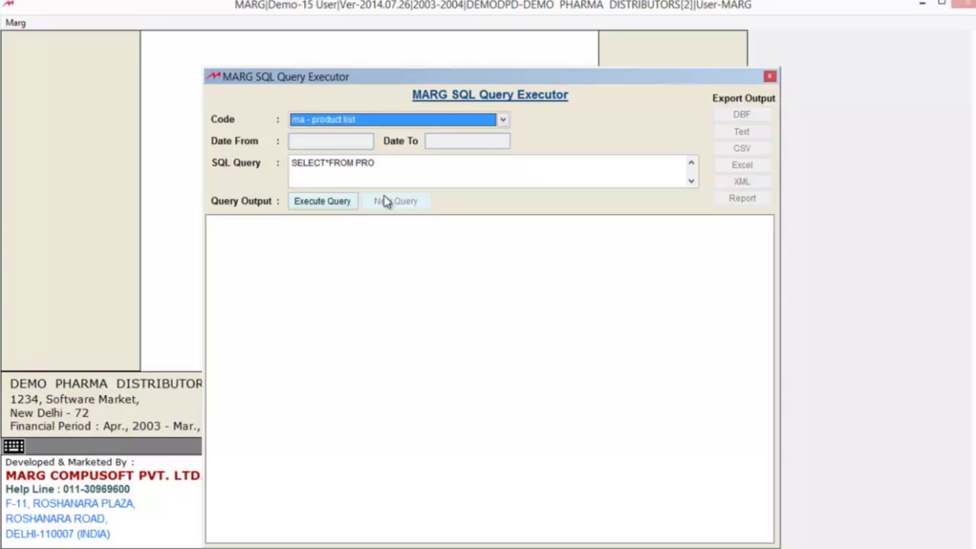
- Choose the ma - product list query in the executor, execute it and review the columns of its output
left_click_drag(516, 73, 493, 56)
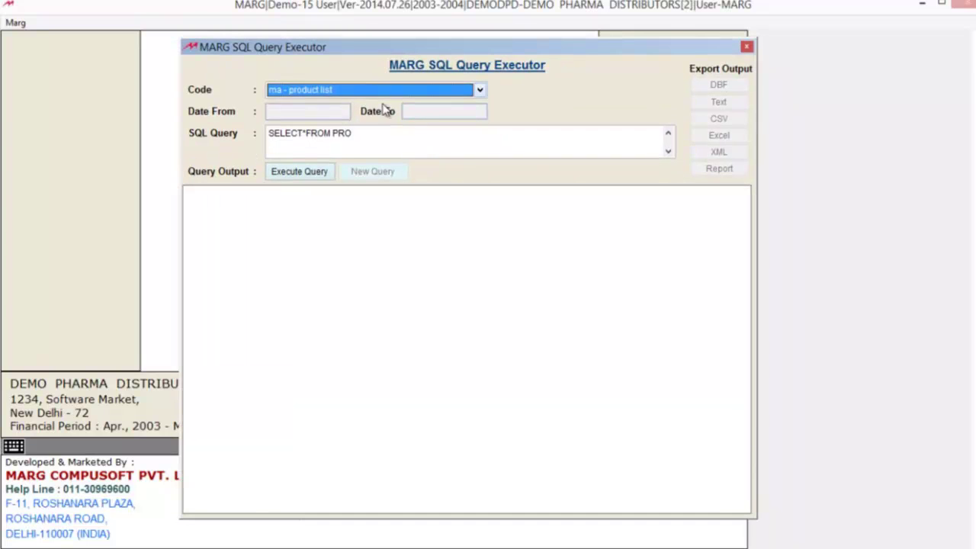
left_click(480, 90)
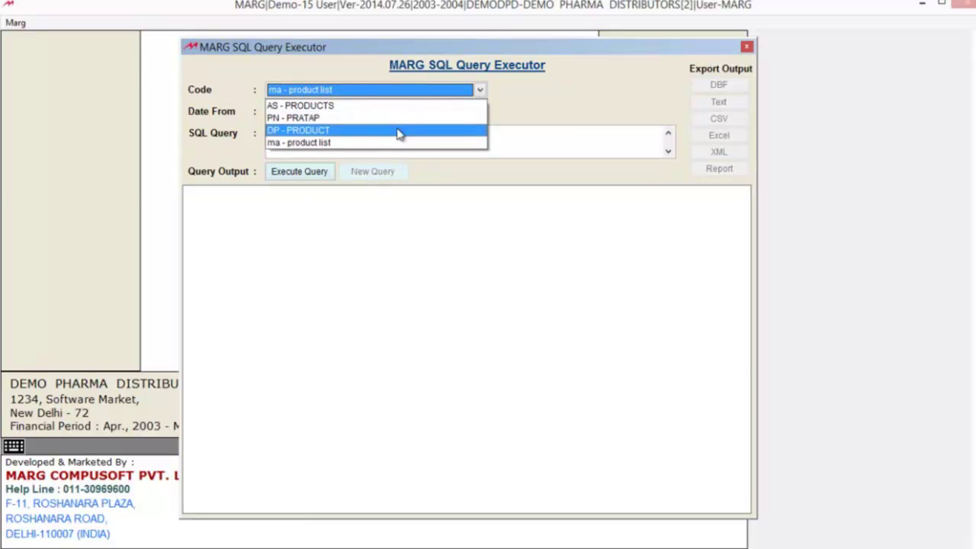
left_click(330, 145)
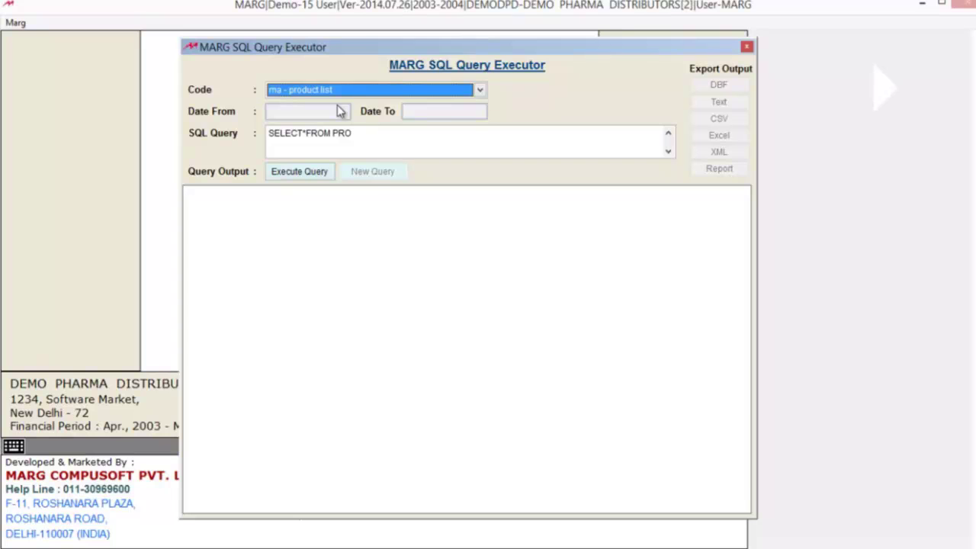
key("Tab")
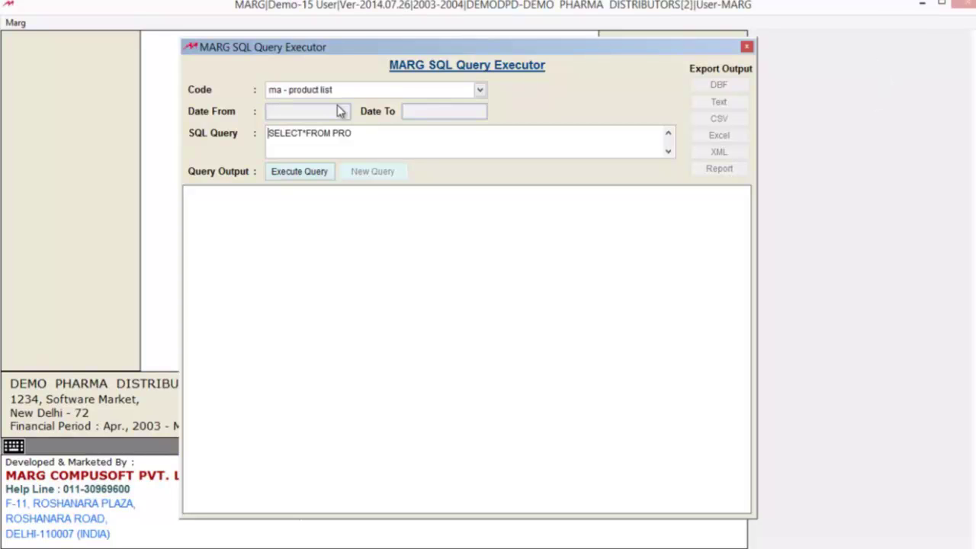
left_click(384, 142)
left_click(316, 178)
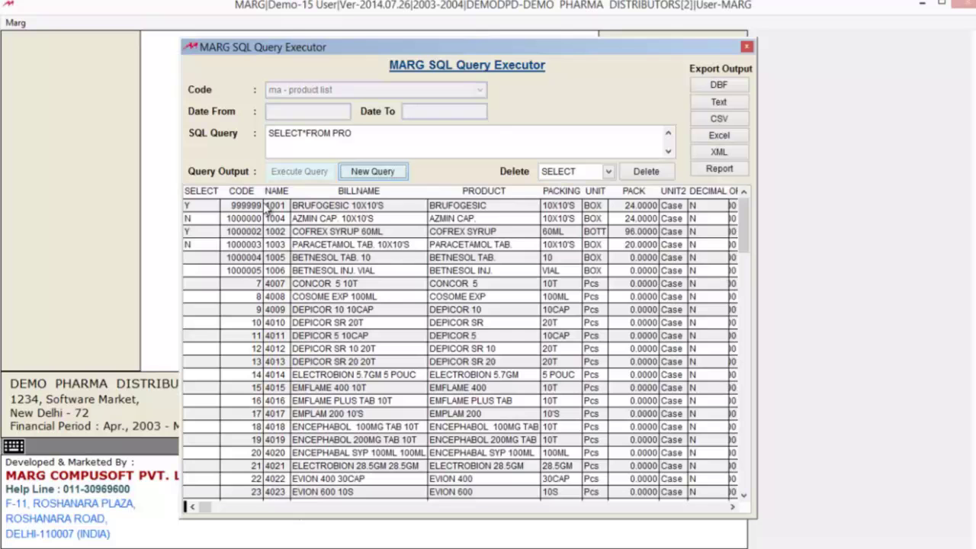
left_click(732, 506)
left_click_drag(732, 508, 732, 508)
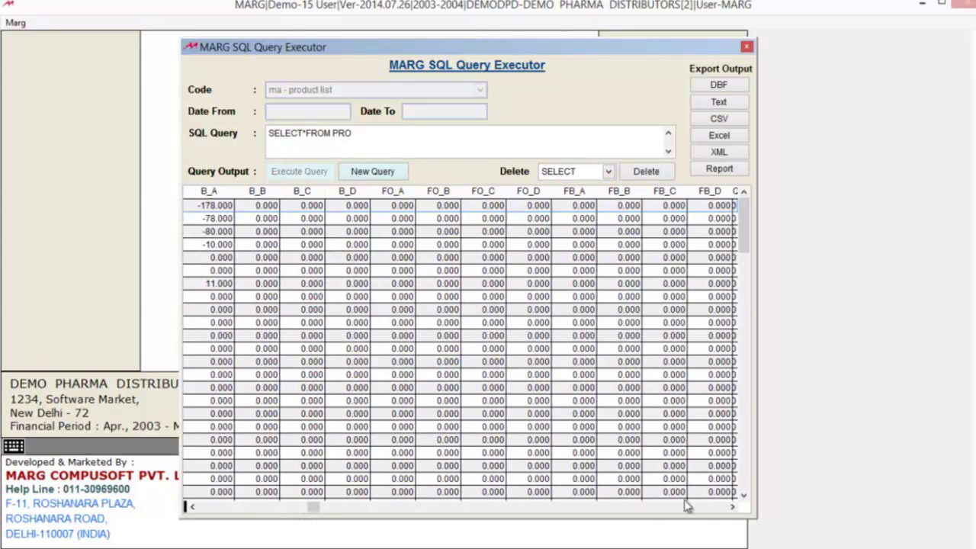
key("Home")
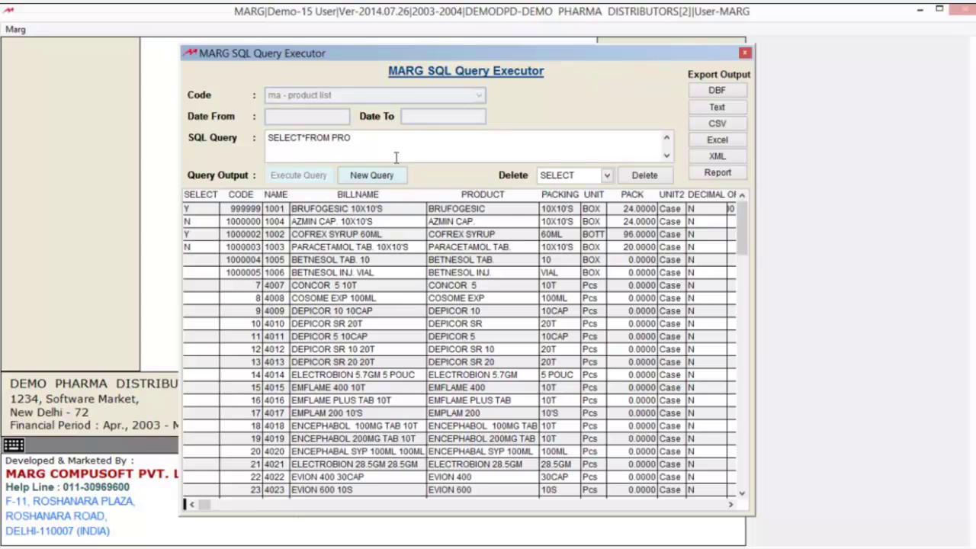
- Change the query to SELECT BILLNAME , PRODUCT , MRP , SALTAX , RATEA FROM PRO and execute it
left_click_drag(301, 152, 392, 133)
type("BILLNAME , PRODUCT , PACKING , MRP, RATEA , FROM ")
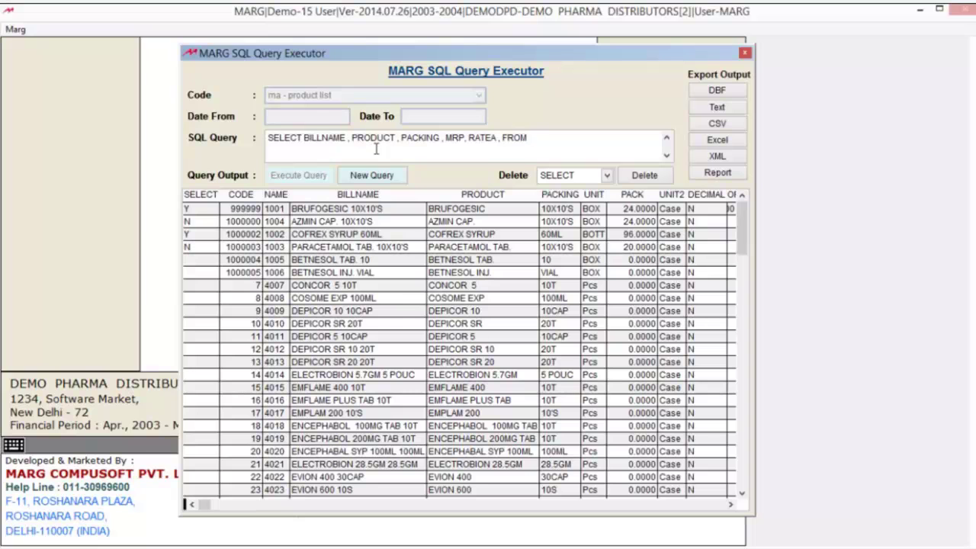
type("PRO")
left_click(365, 181)
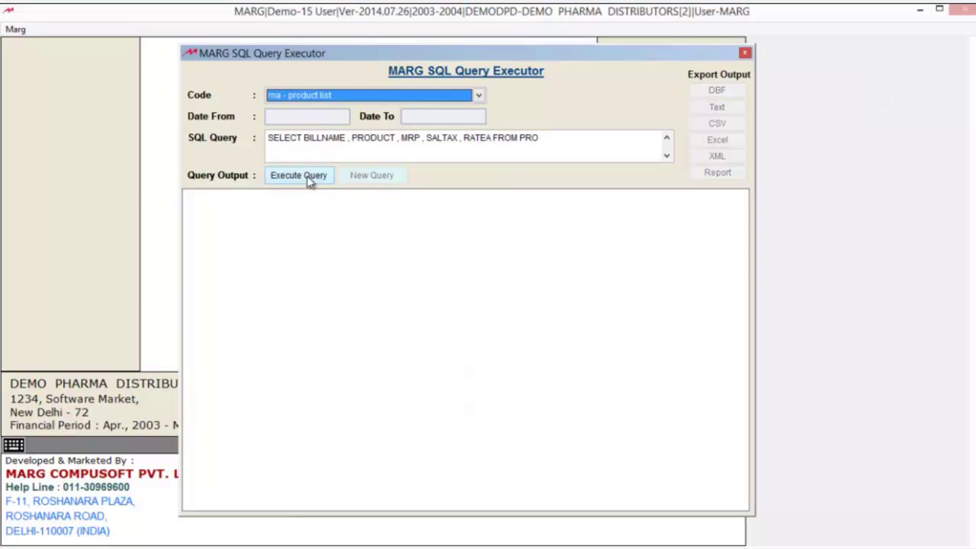
left_click(309, 177)
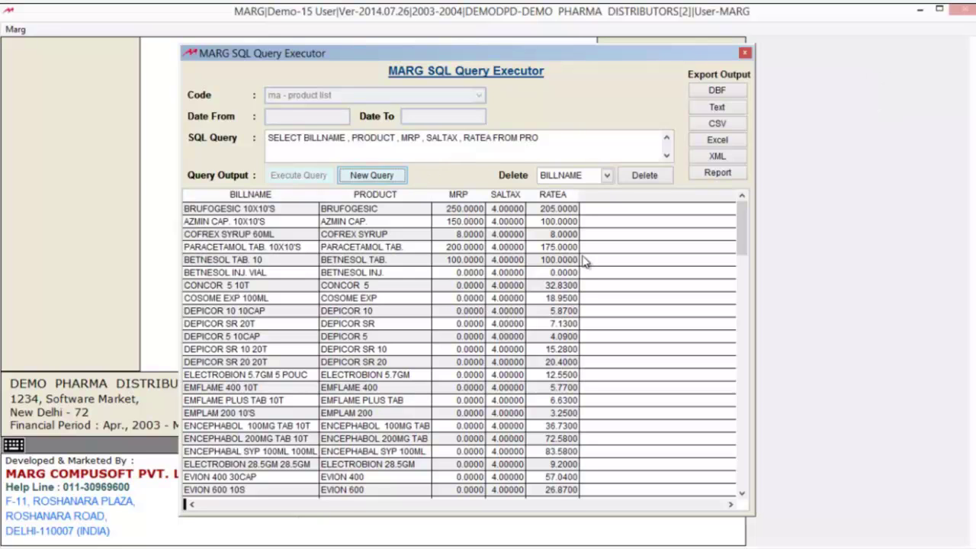
- Delete the SALTAX column from the query output
left_click(562, 175)
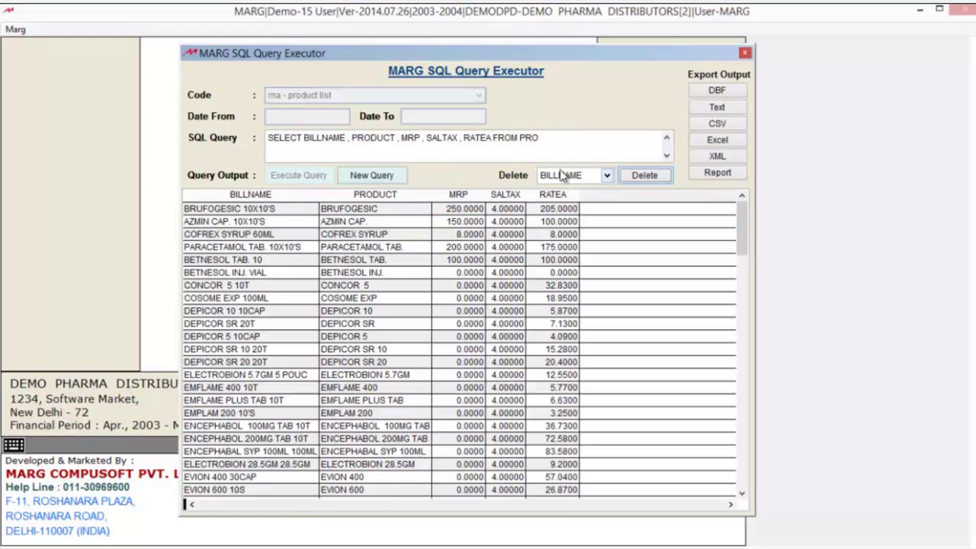
left_click(608, 175)
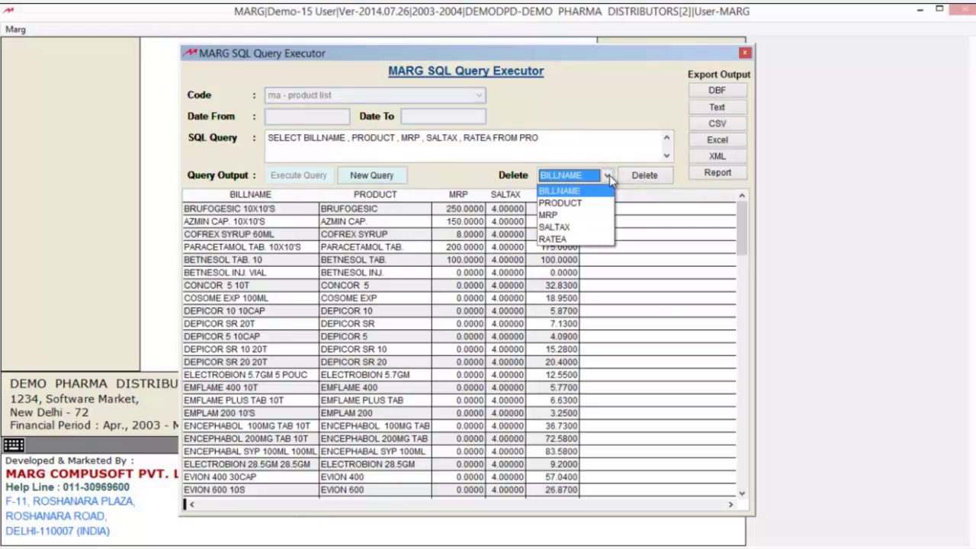
left_click(585, 228)
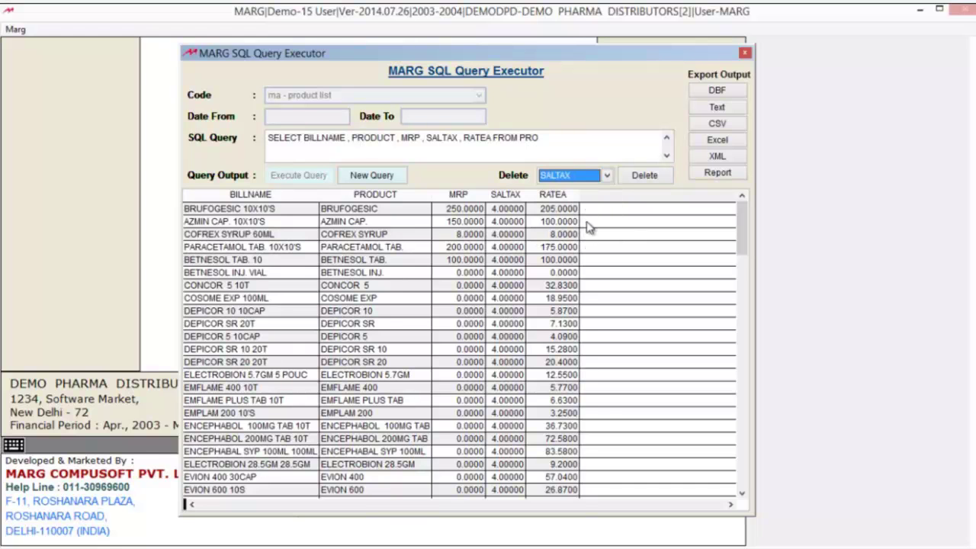
left_click(647, 177)
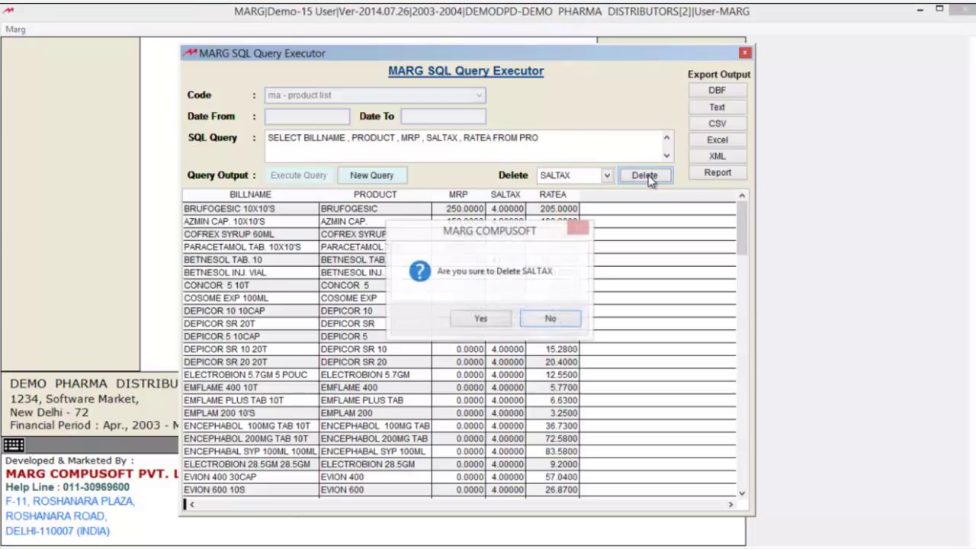
left_click(499, 319)
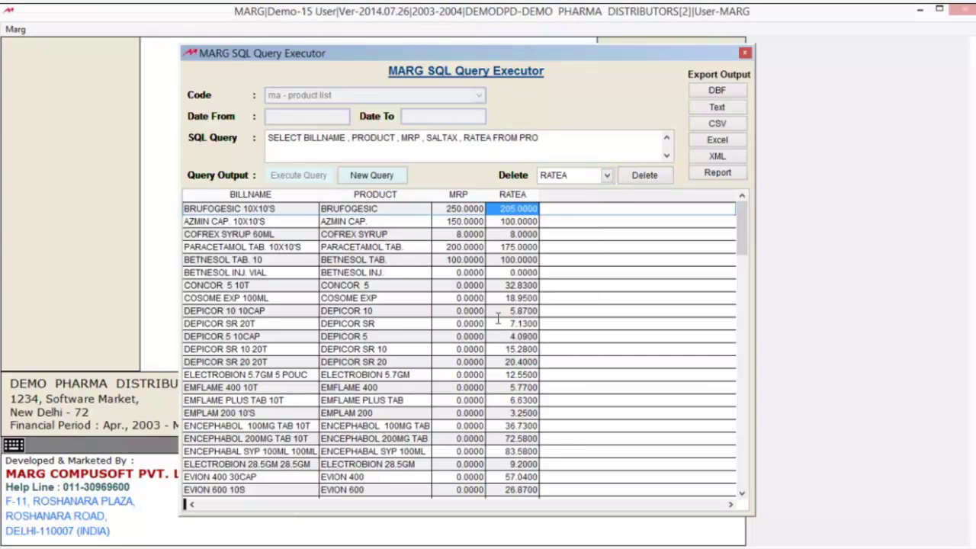
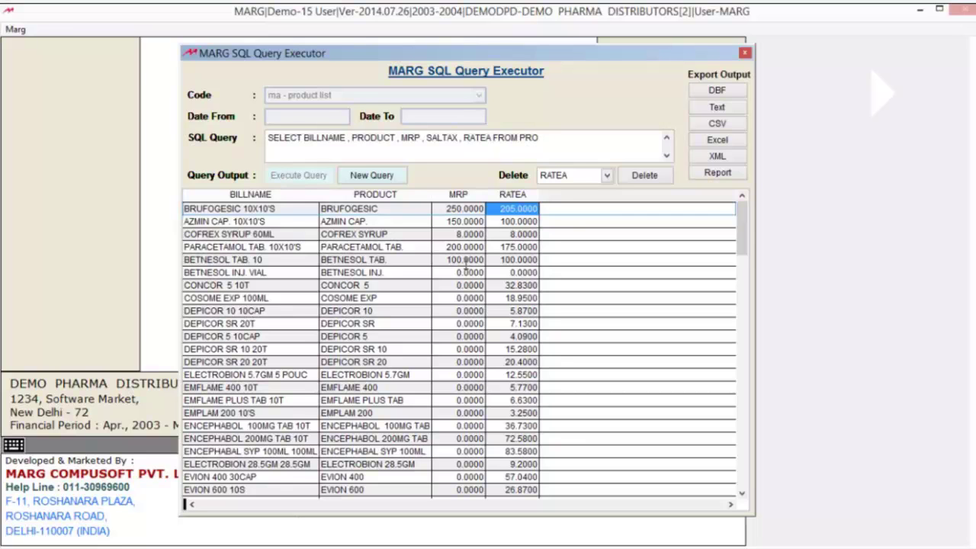
- Export the query output to Excel in D:\SQL\ with the file name PRODUCTLIST
left_click(551, 222)
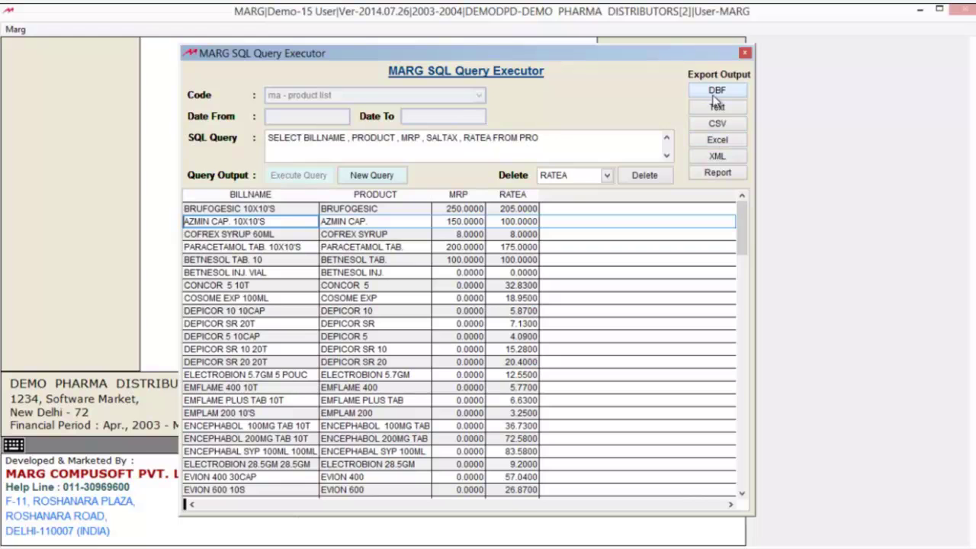
left_click(718, 141)
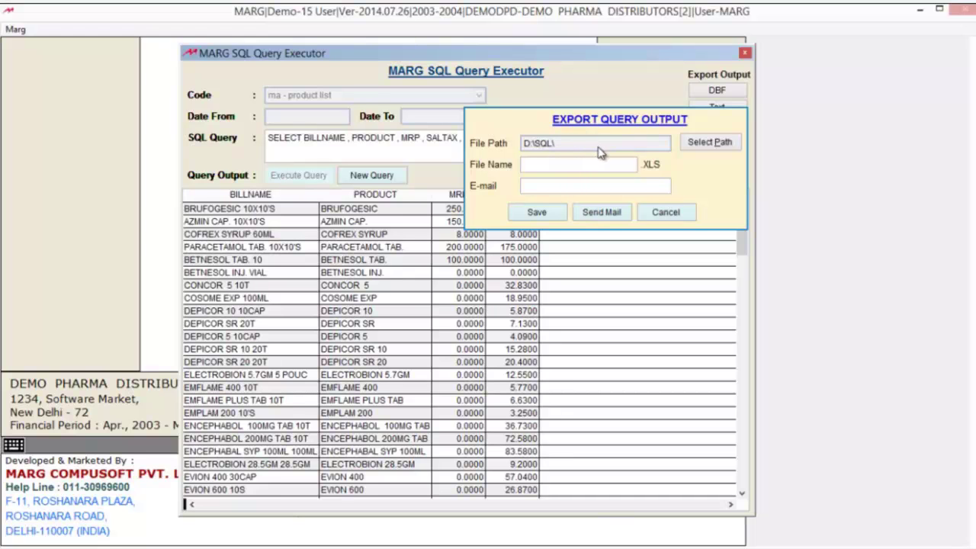
left_click(703, 144)
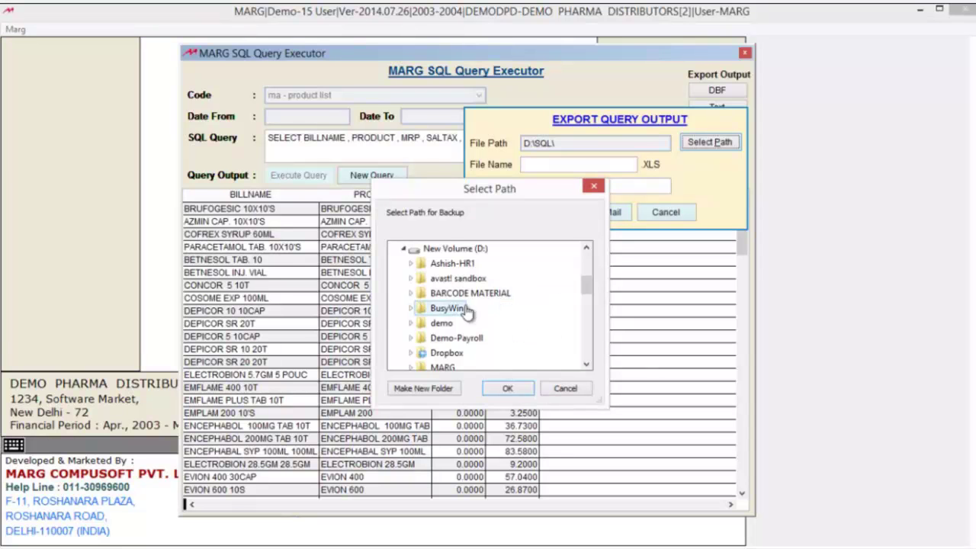
scroll(466, 309, "down", 3)
left_click(508, 388)
left_click(581, 165)
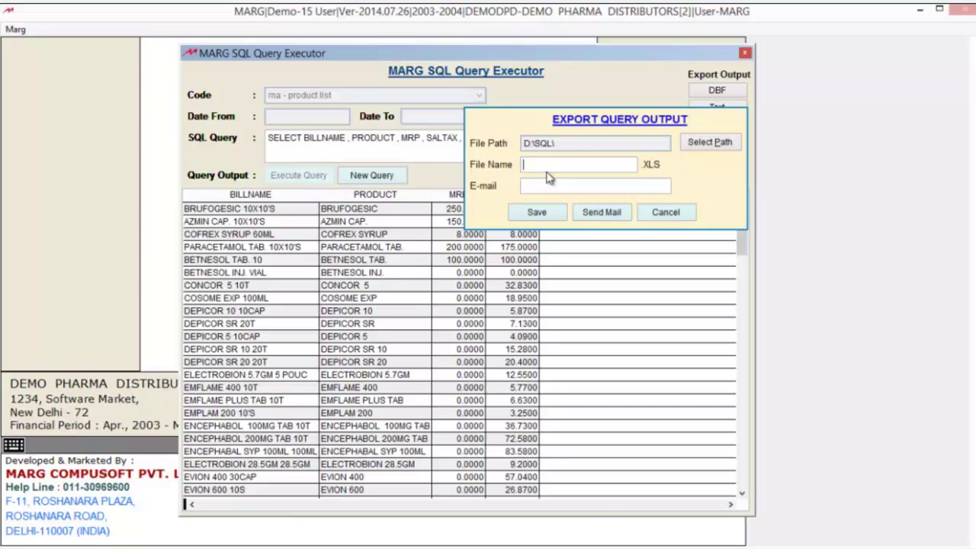
type("PRODUCTLIST")
left_click(532, 186)
left_click(548, 216)
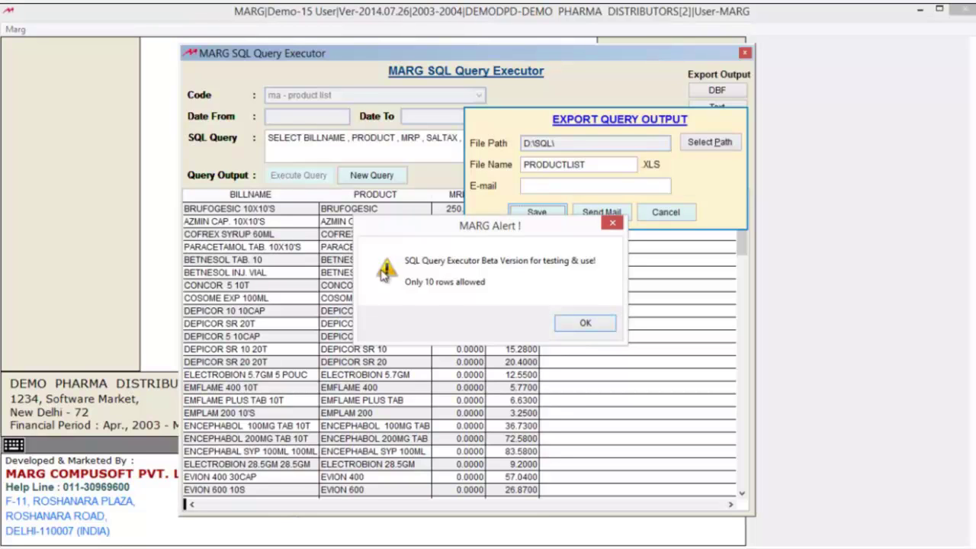
left_click(570, 326)
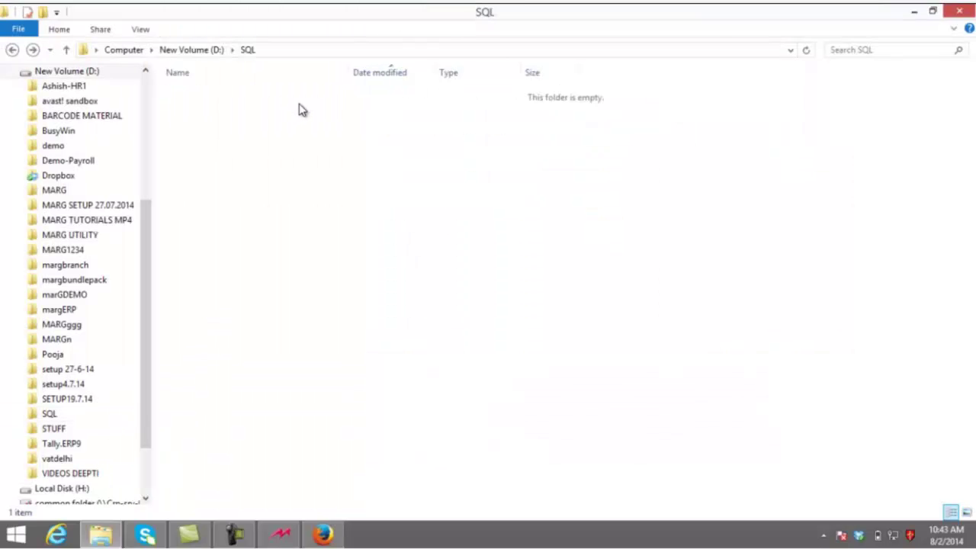
- Switch to File Explorer, open the exported productlist workbook from the SQL folder on drive D and review its rows in Excel
key("alt+Up")
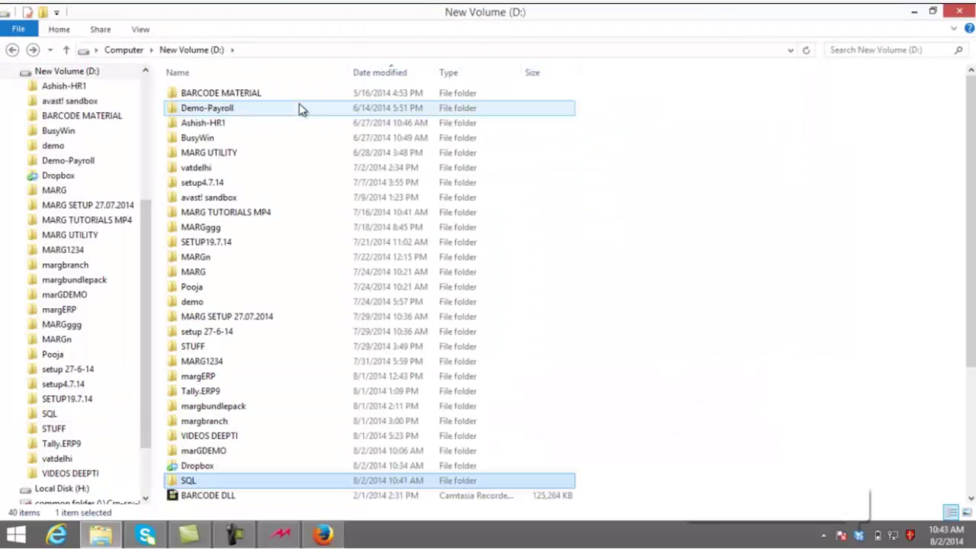
double_click(222, 482)
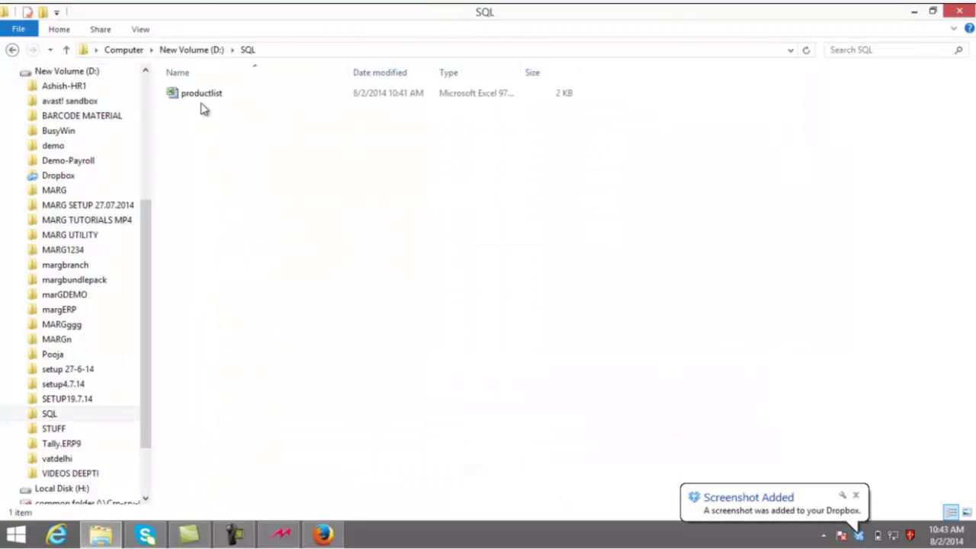
double_click(224, 93)
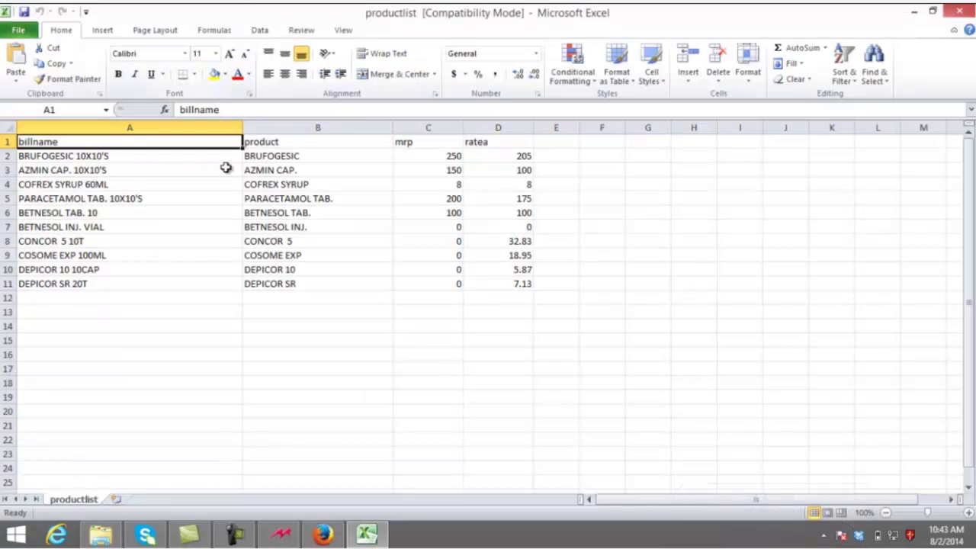
left_click(224, 166)
left_click(248, 241)
left_click(253, 300)
type("WED")
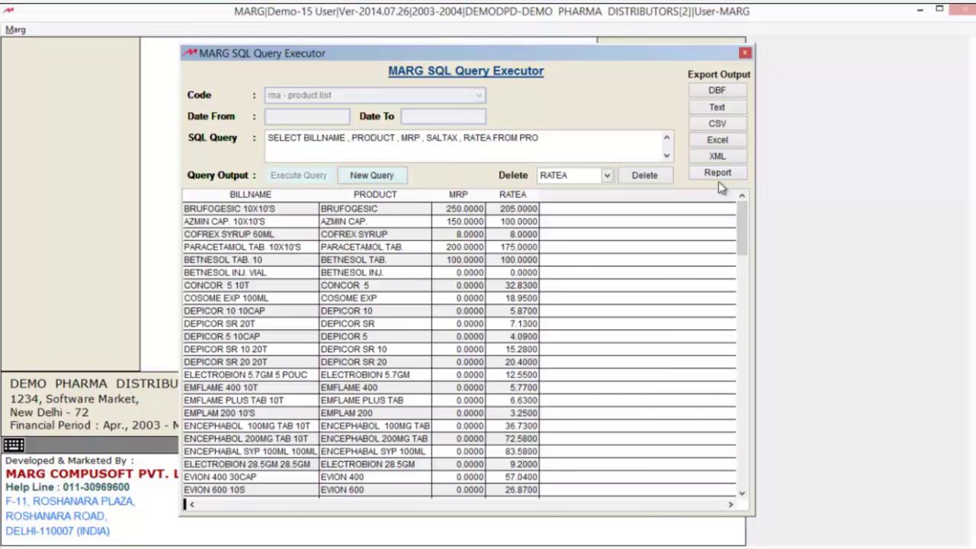
- Open the Cursor to Report designer for the query output in MARG and choose SlNo as the first report column
left_click(718, 173)
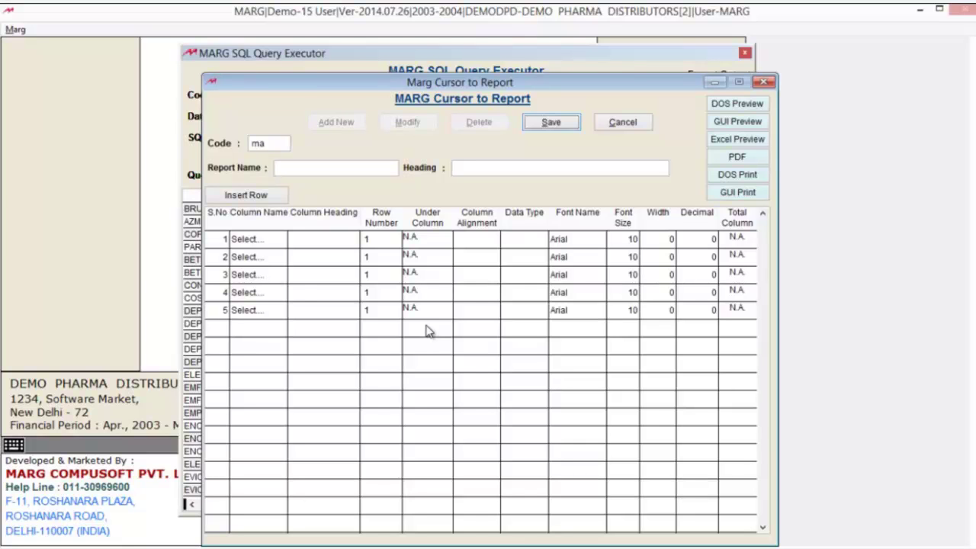
key("Tab")
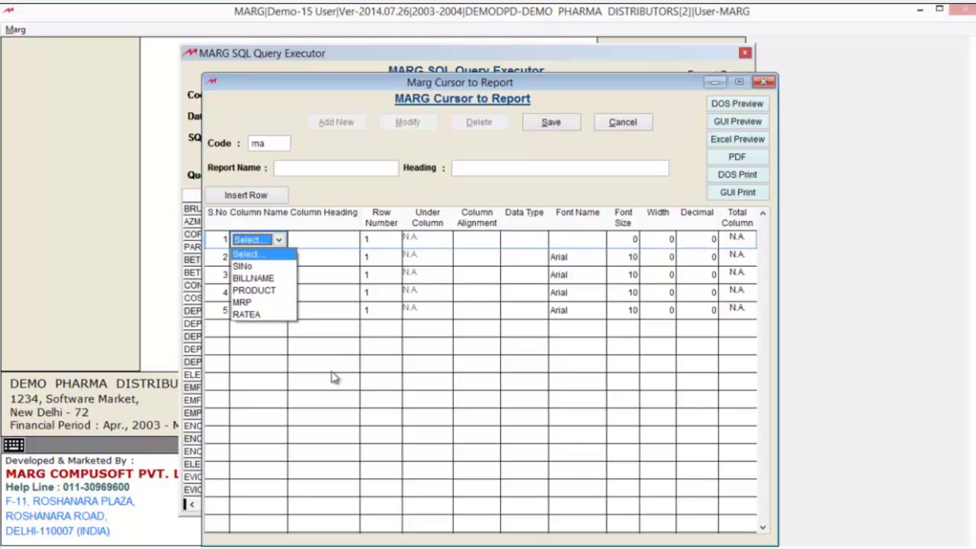
left_click(262, 266)
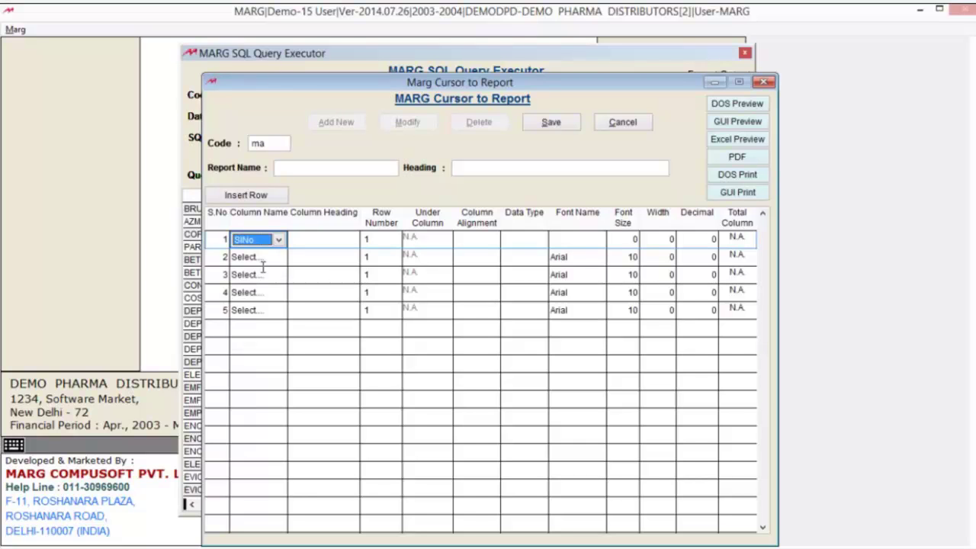
key("Return")
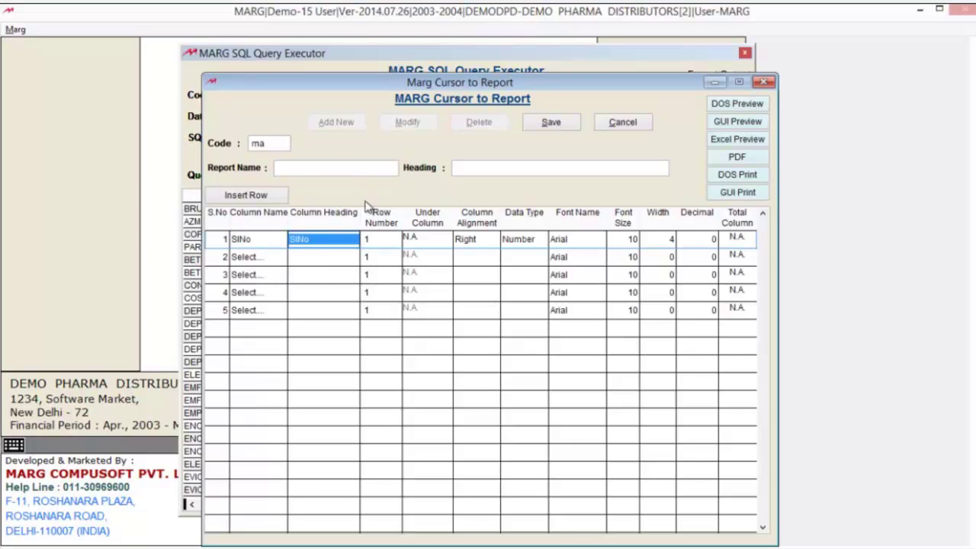
- Change the heading of the SlNo column to S. NO
left_click(326, 240)
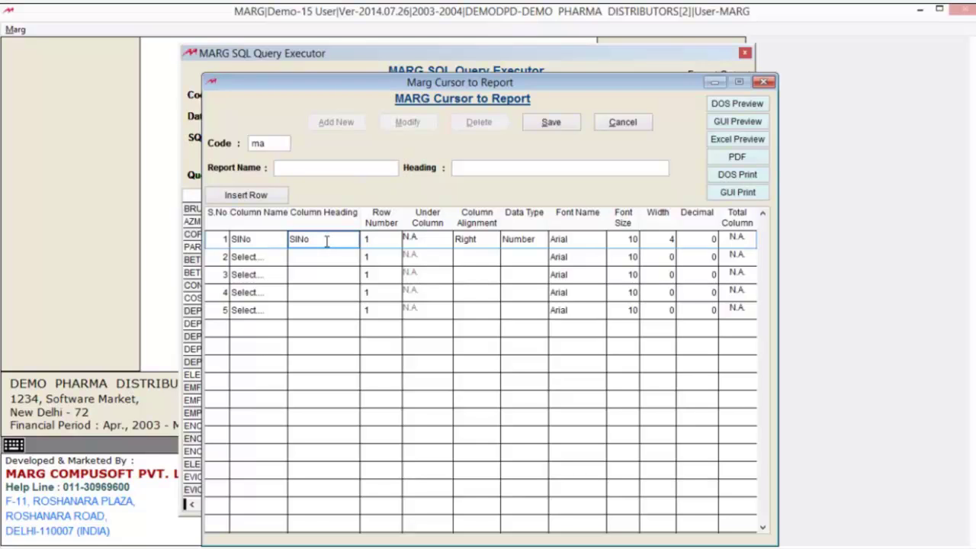
key("BackSpace")
key("BackSpace")
key("BackSpace")
type(". NO.")
key("Return")
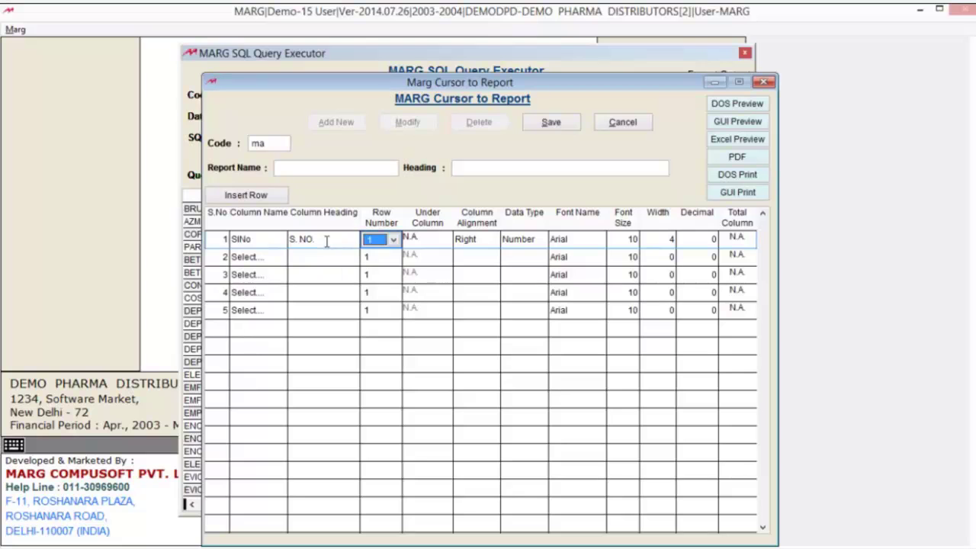
- Keep the S. NO. column on row number 1 and set its column alignment to Centre
left_click(394, 240)
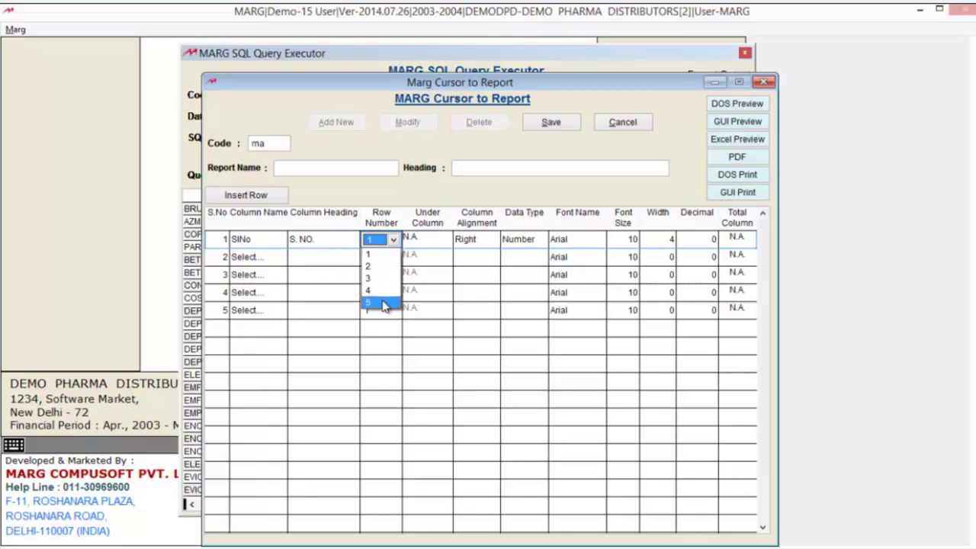
left_click(381, 255)
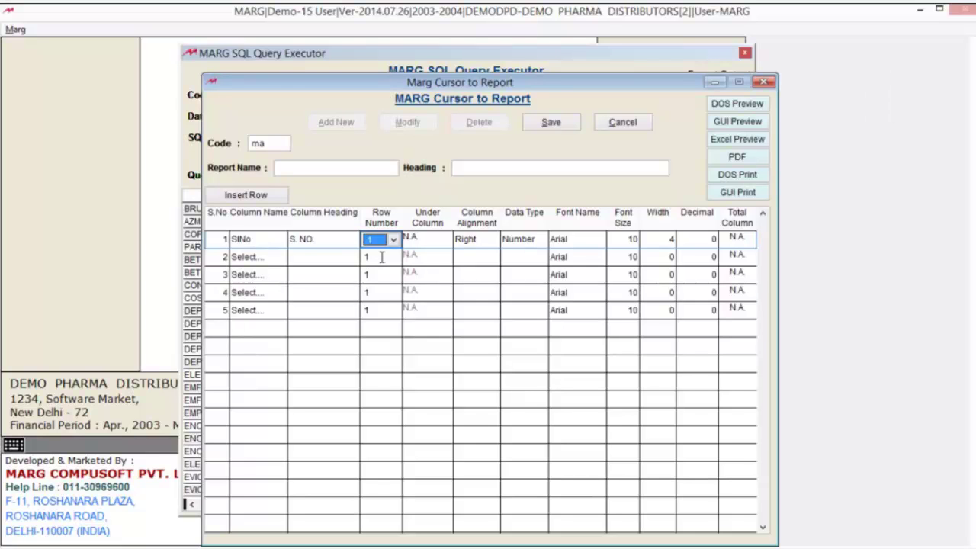
key("Return")
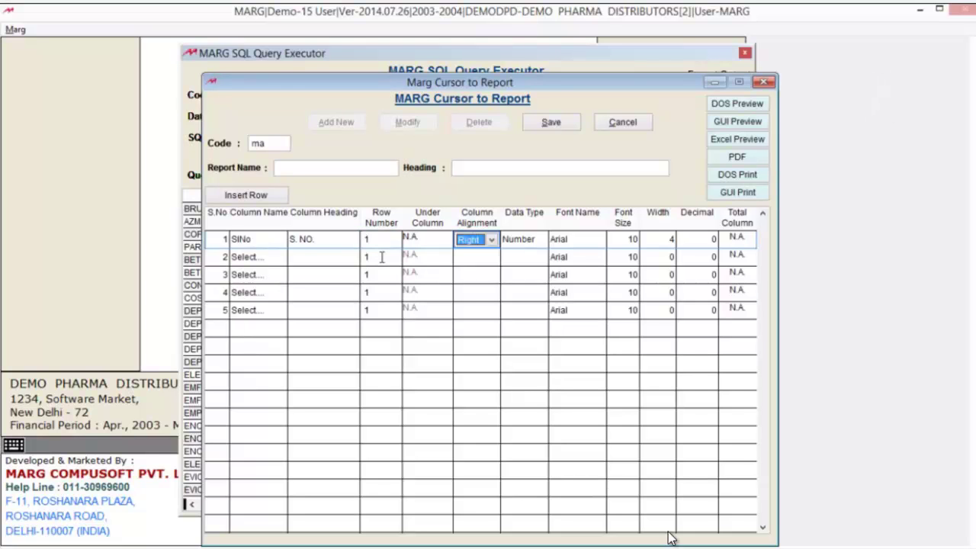
left_click(492, 239)
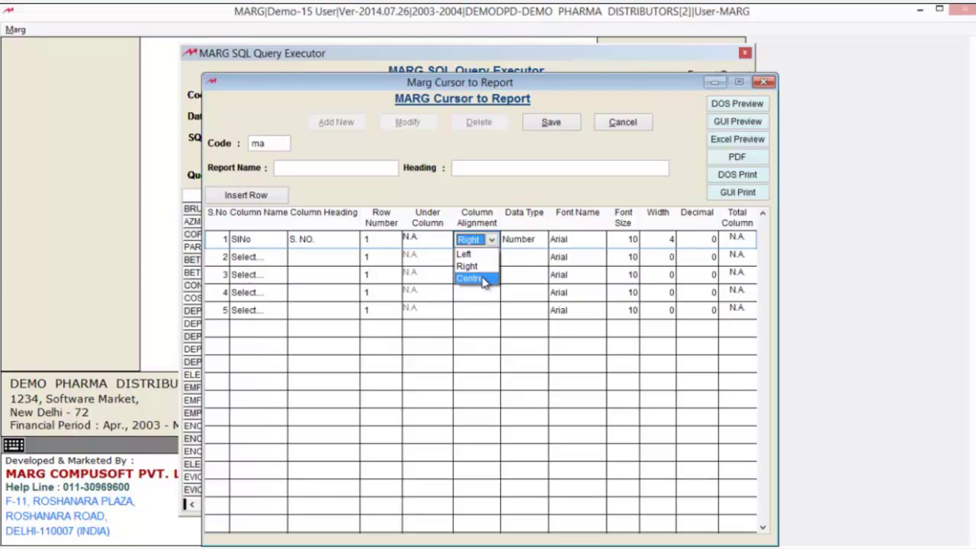
left_click(484, 278)
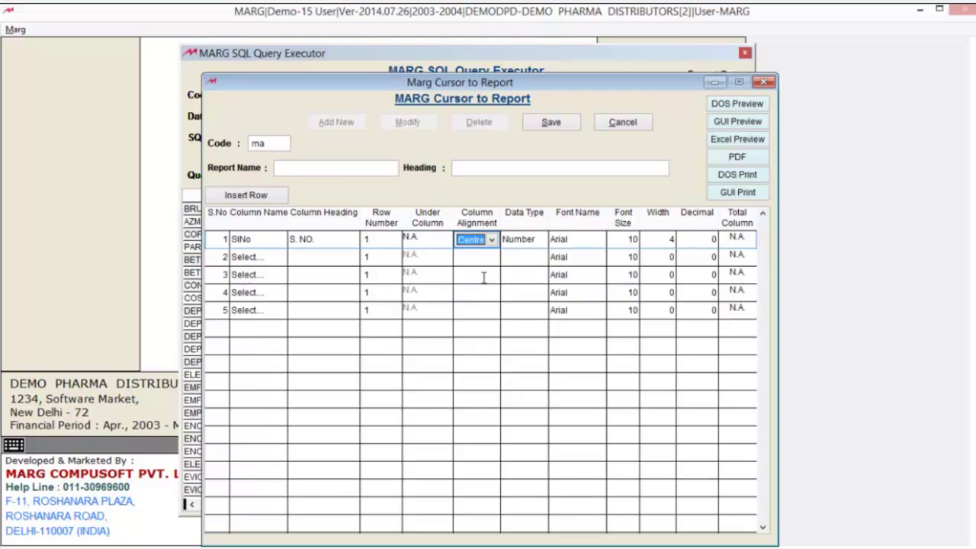
- Set the S. NO. column's data type to NUMERIC and accept its default font, size, width and decimal settings
left_click(528, 239)
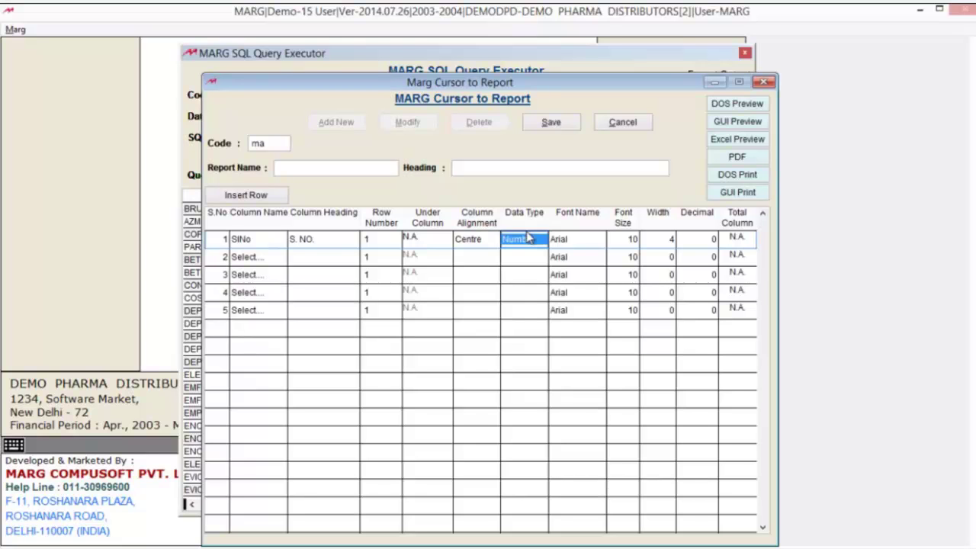
key("BackSpace")
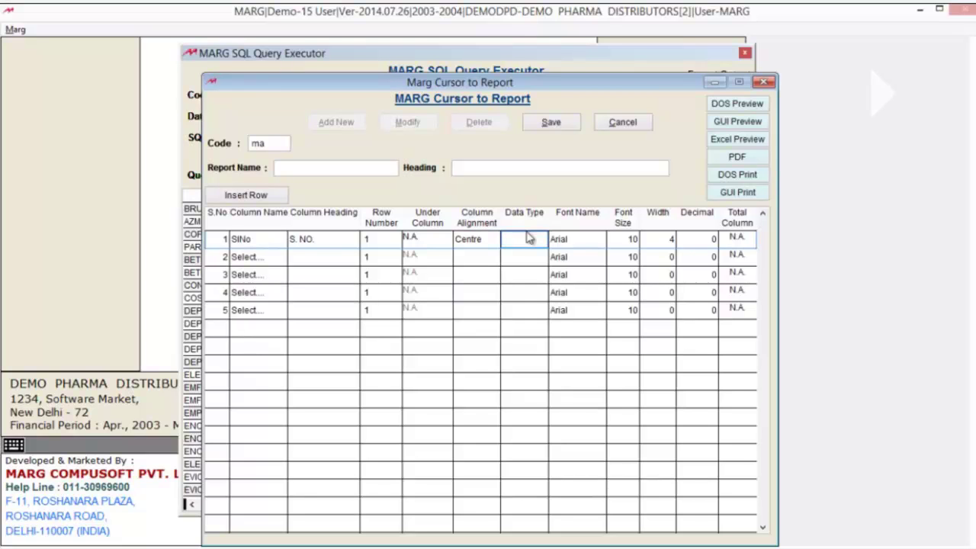
type("NU")
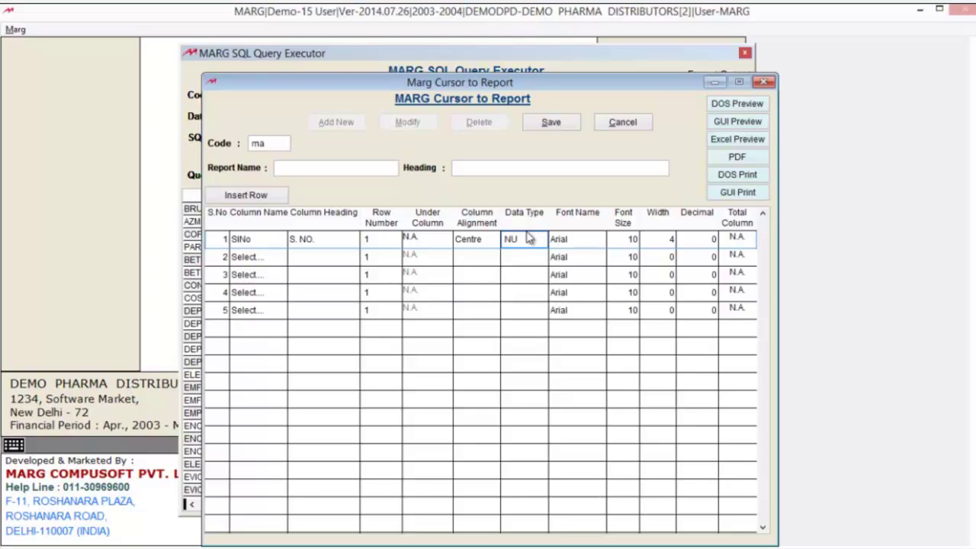
type("MERIC")
key("Return")
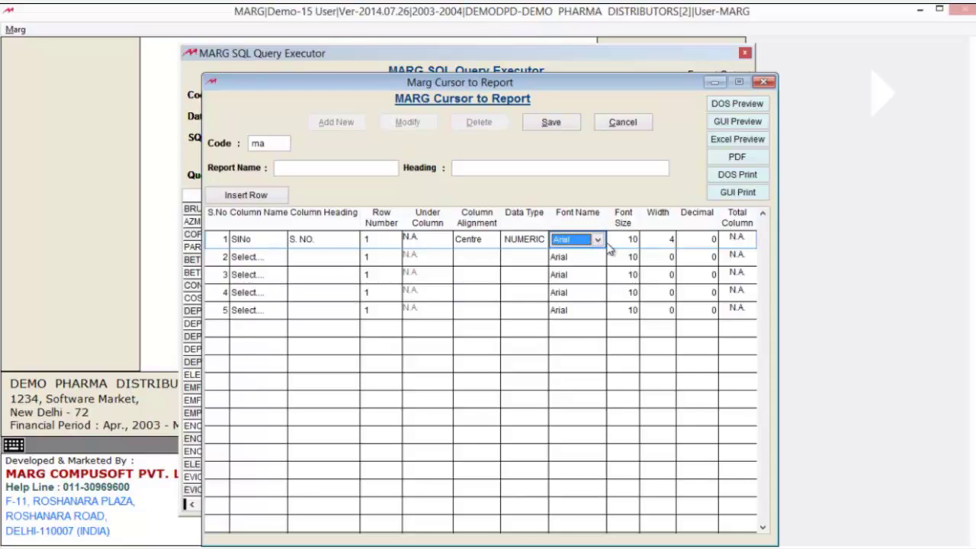
key("Return")
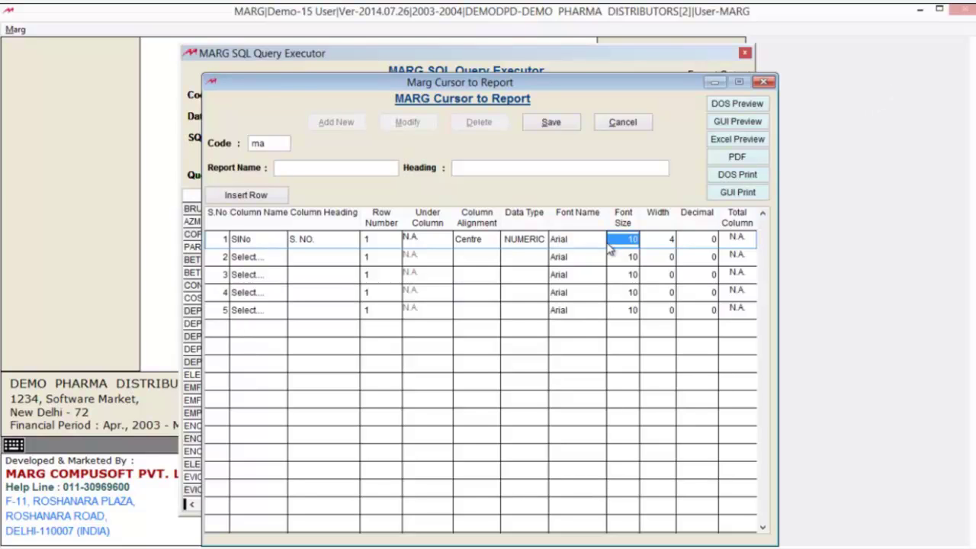
key("Return")
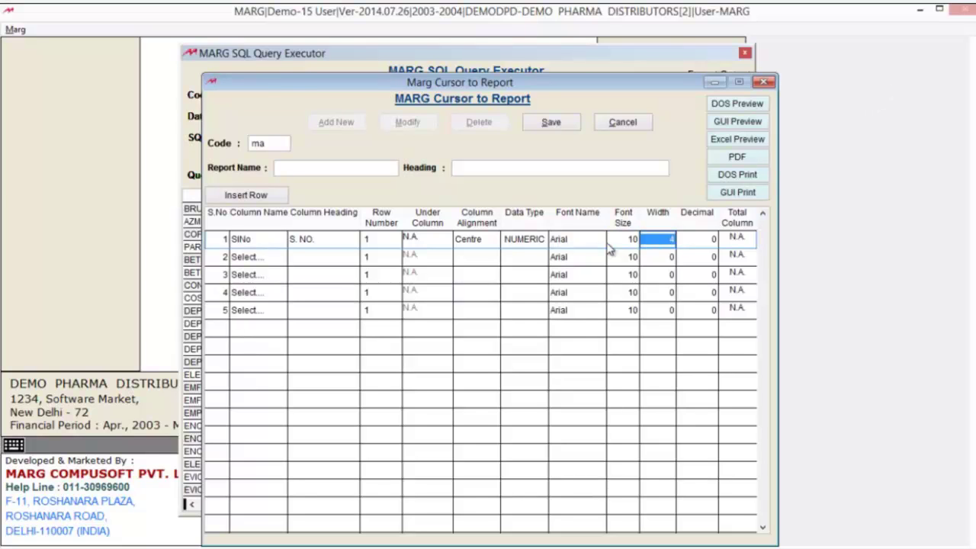
key("Return")
key("Return")
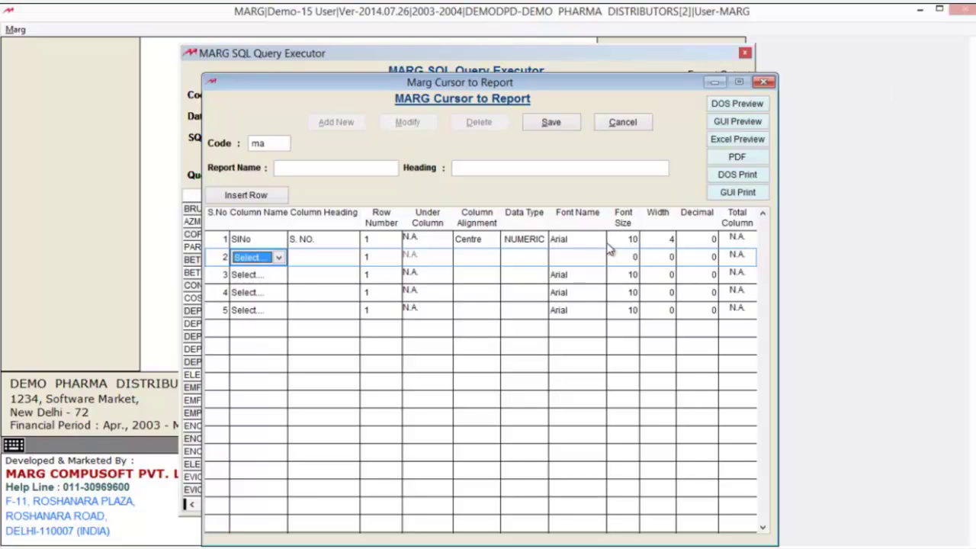
- Choose PRODUCT as the second report column
key("alt+Down")
key("Down")
key("Down")
key("Down")
key("Up")
key("Down")
key("Return")
key("Return")
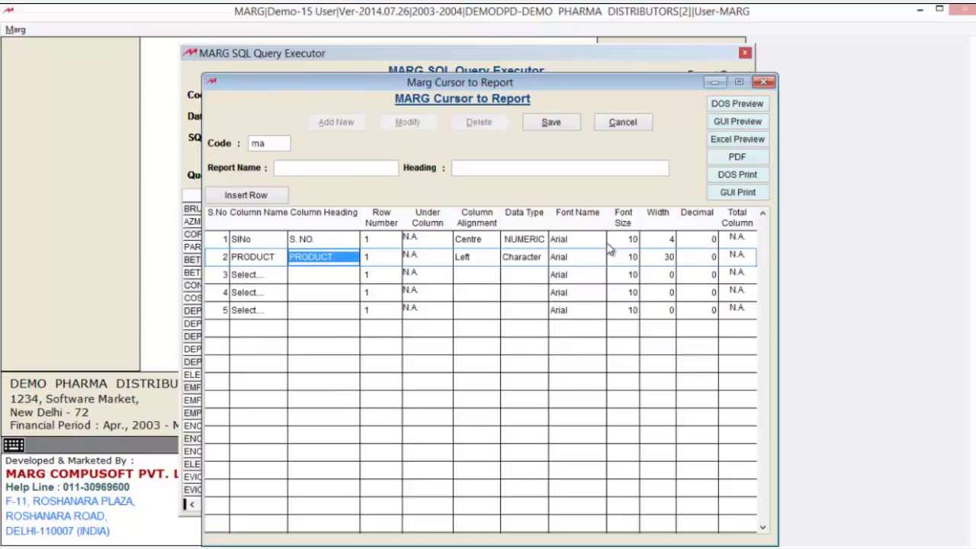
- Change the heading of the PRODUCT column to ITEM NAME
type("PRO")
key("BackSpace")
key("BackSpace")
key("BackSpace")
type("ITEM NAME")
key("Return")
key("shift+Tab")
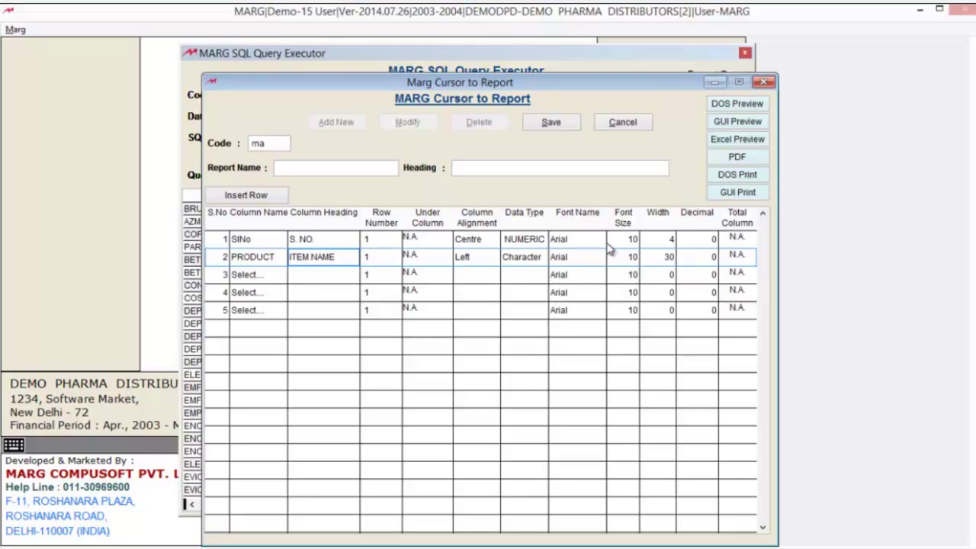
- Keep the ITEM NAME column on row number 1 and set its column alignment to Centre
key("Tab")
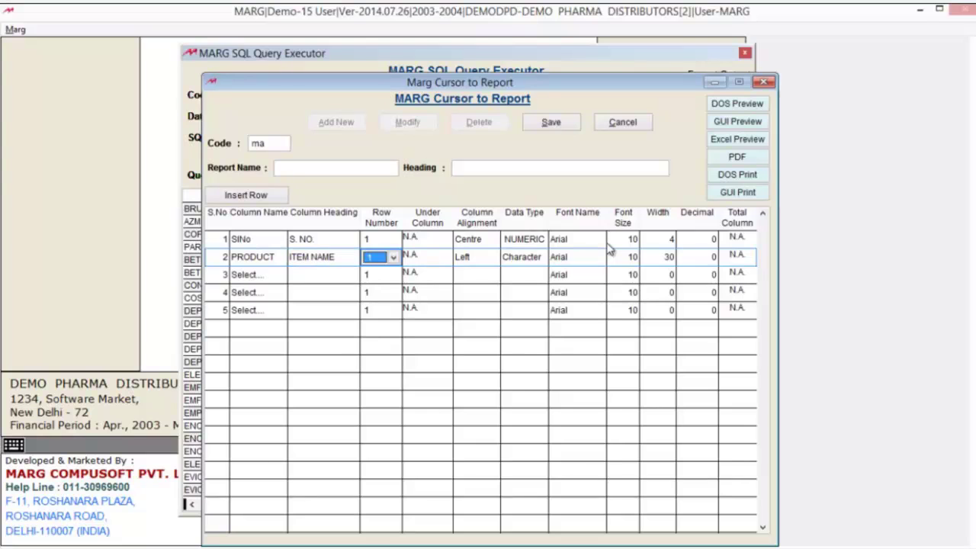
key("Tab")
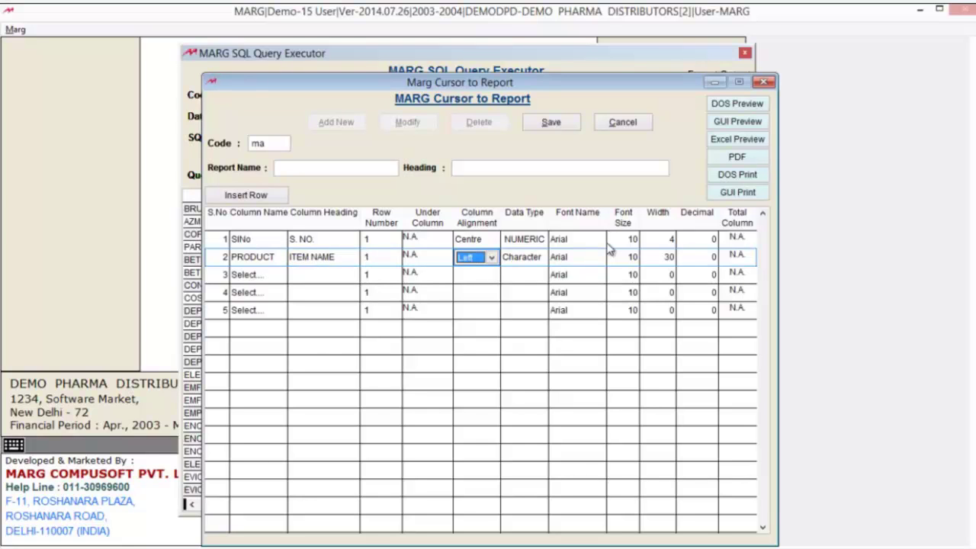
key("alt+Down")
key("Down")
key("Down")
key("Return")
key("Tab")
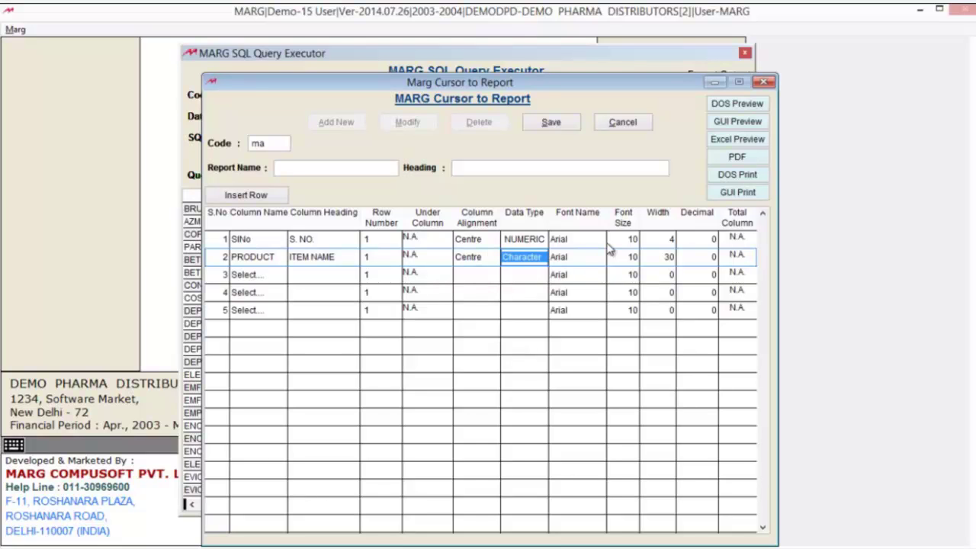
- Accept the ITEM NAME column's Character data type and its default Arial font, size 10, width 30 and 0 decimals
key("Tab")
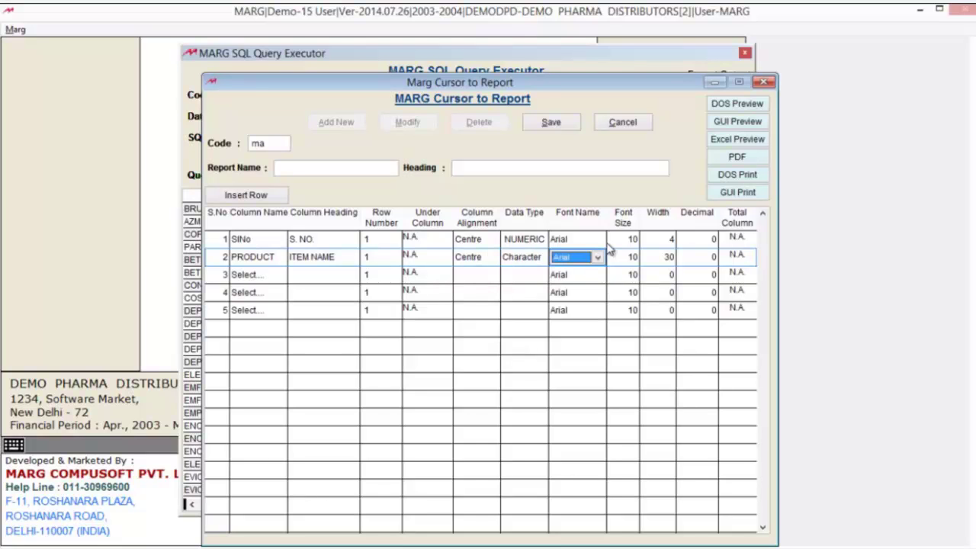
key("Tab")
key("Return")
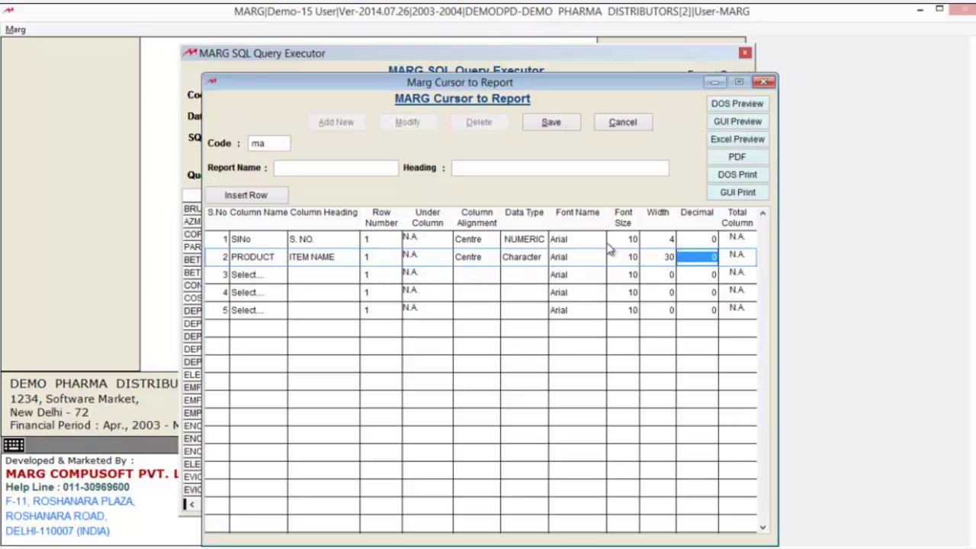
key("Return")
key("Return")
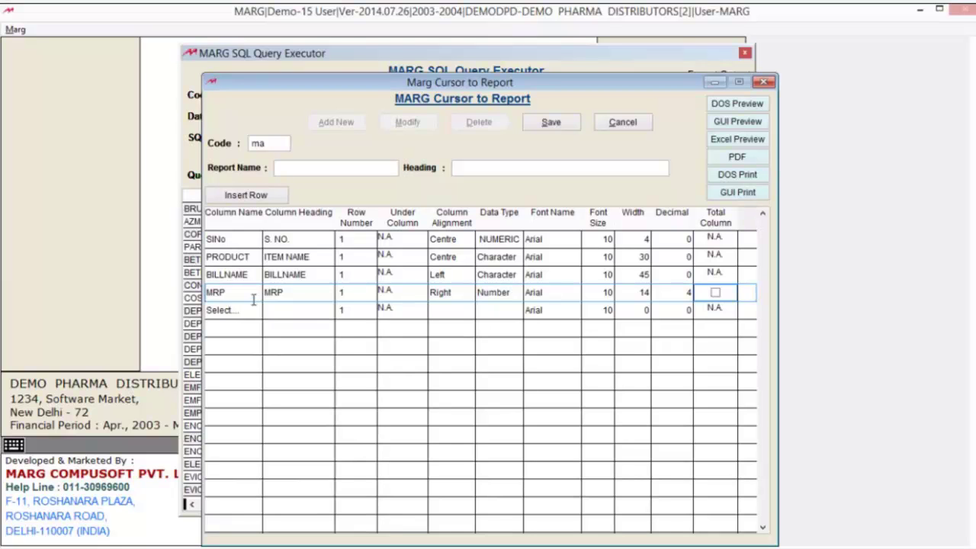
- Enable the total for the MRP column and add RATEA as the fifth report column with default settings and its total enabled
left_click(734, 299)
left_click(240, 313)
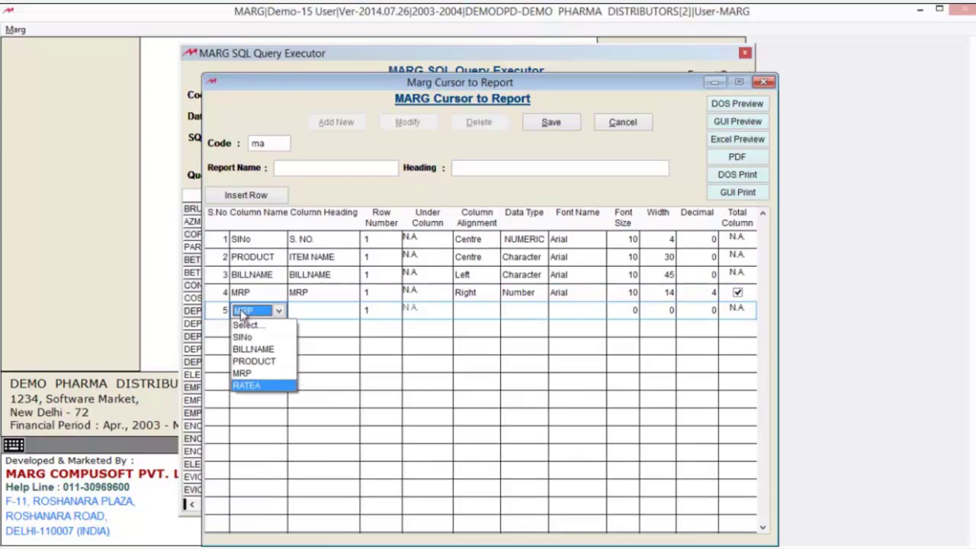
key("Return")
key("Return")
key("Return")
key("Return")
key("Return")
key("Return")
key("Return")
key("Return")
key("Return")
key("Return")
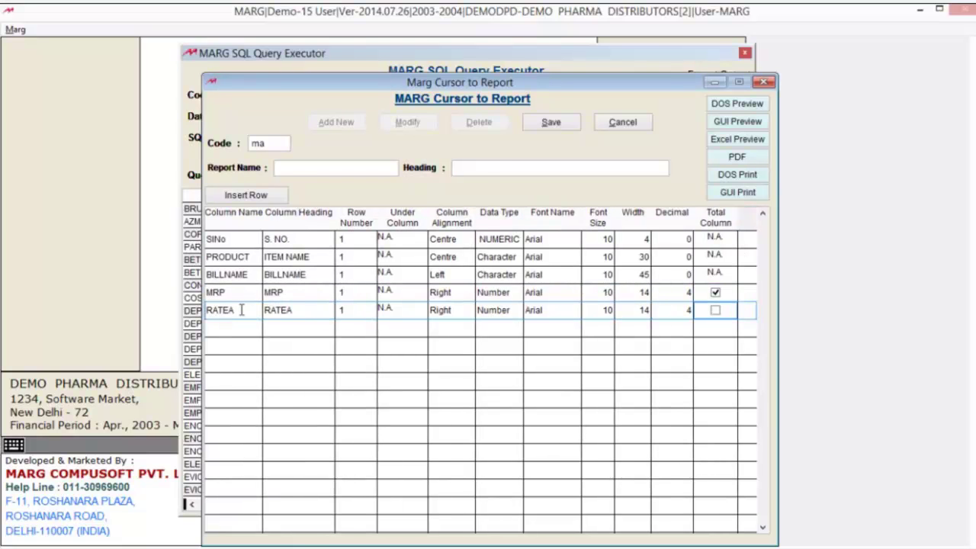
key("Return")
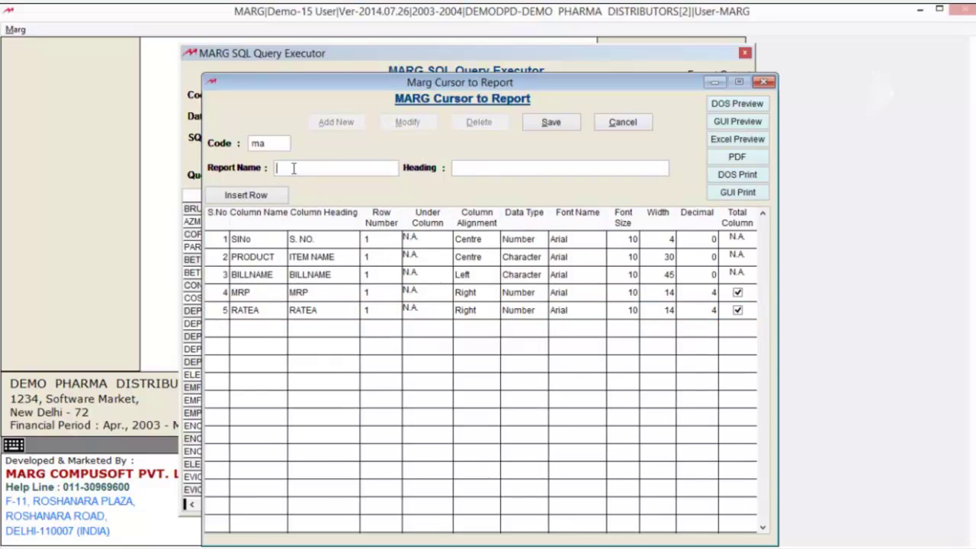
- Name the report PRODUCT LIST and give it the heading MARG COMPUSOFT
type("PRODUCT LIST")
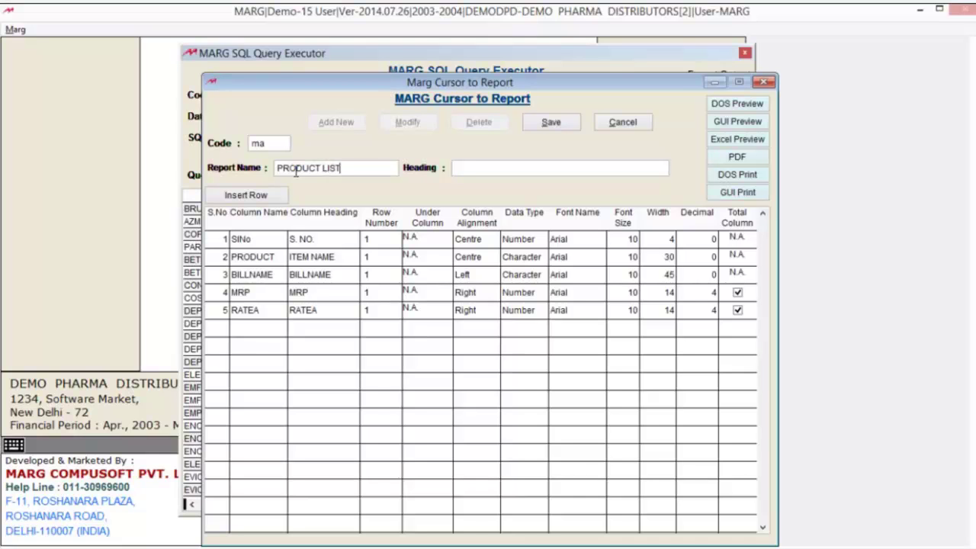
left_click(477, 164)
type("MARG COMPUSOFT")
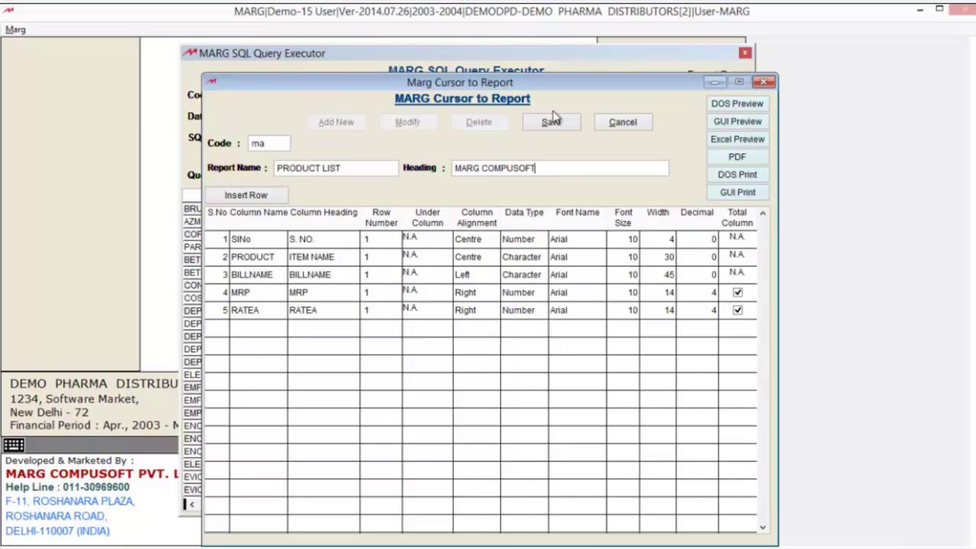
- Save the report design and open its GUI preview
left_click(552, 126)
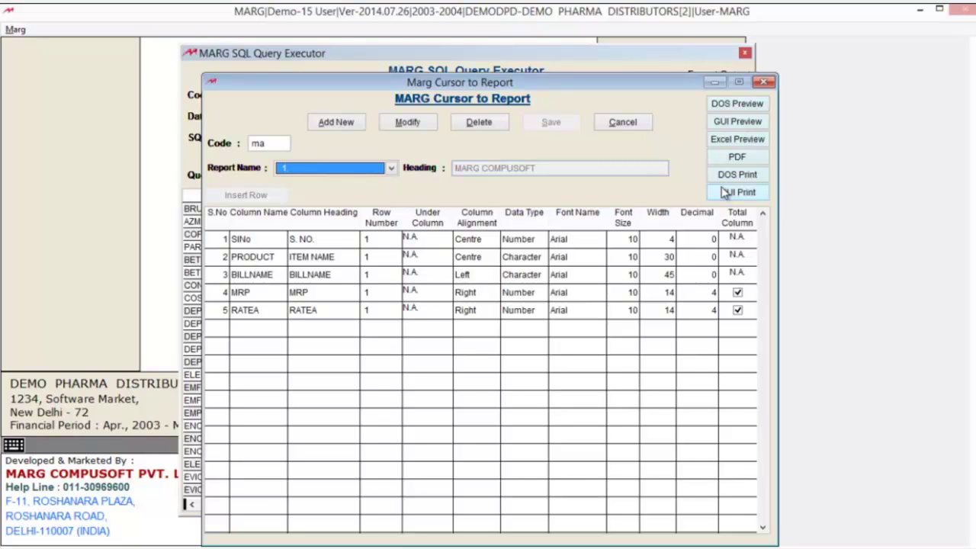
left_click(726, 125)
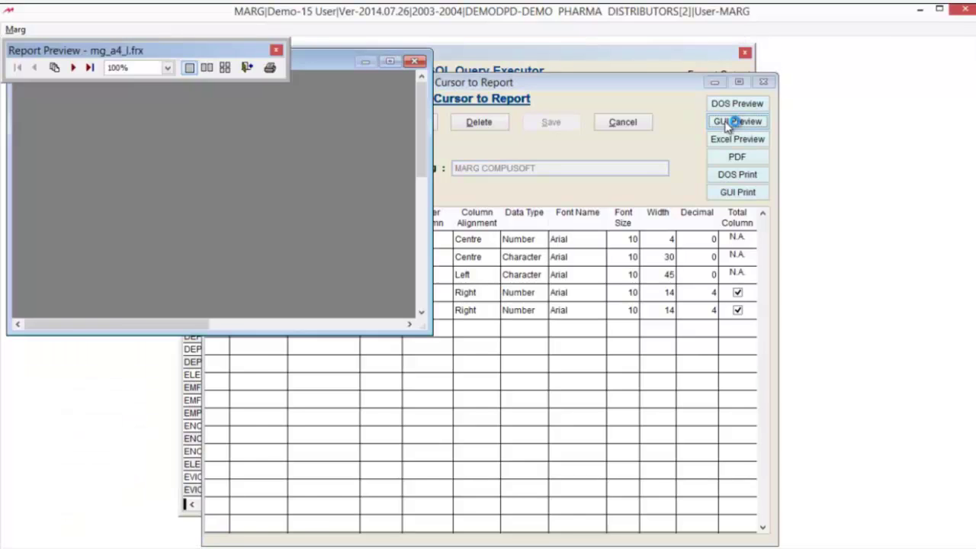